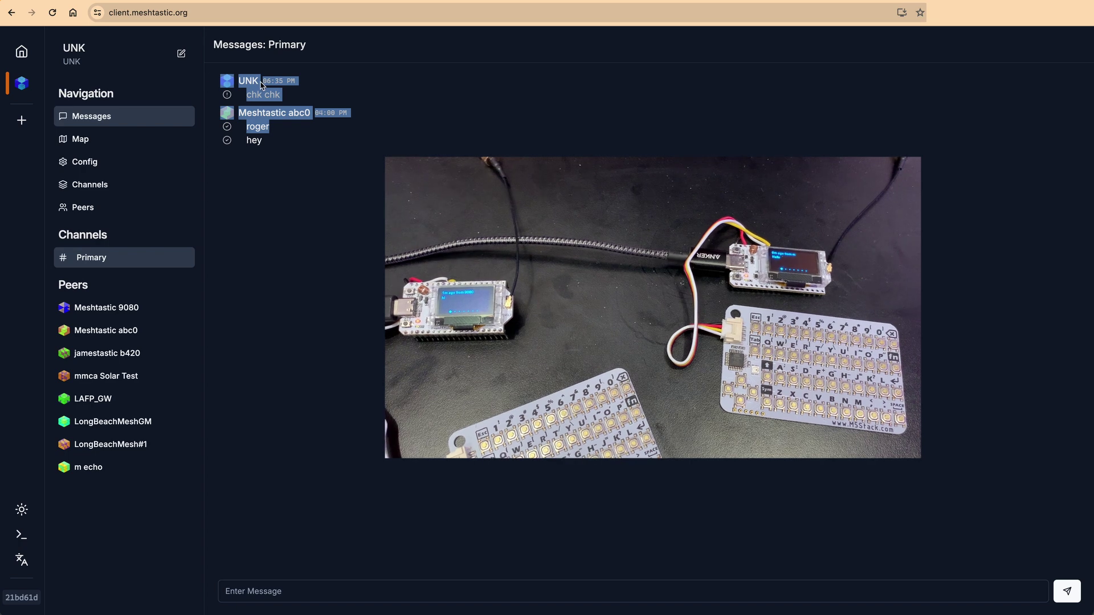
Post the chat message 'test' to the Primary channel
{"action": "left_click", "coordinate": [293, 156]}
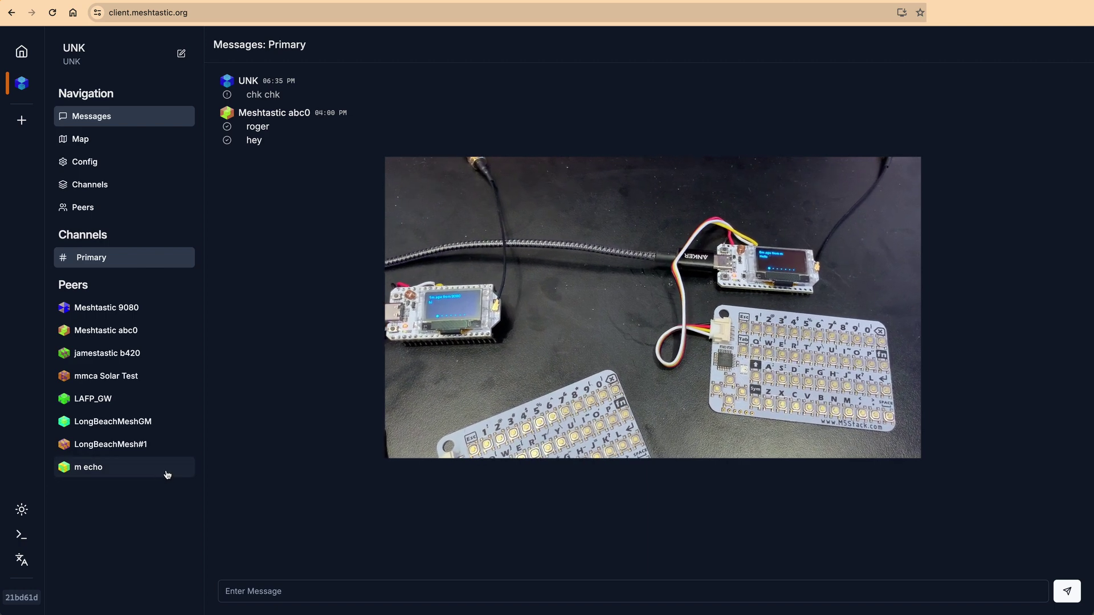
{"action": "left_click", "coordinate": [129, 266]}
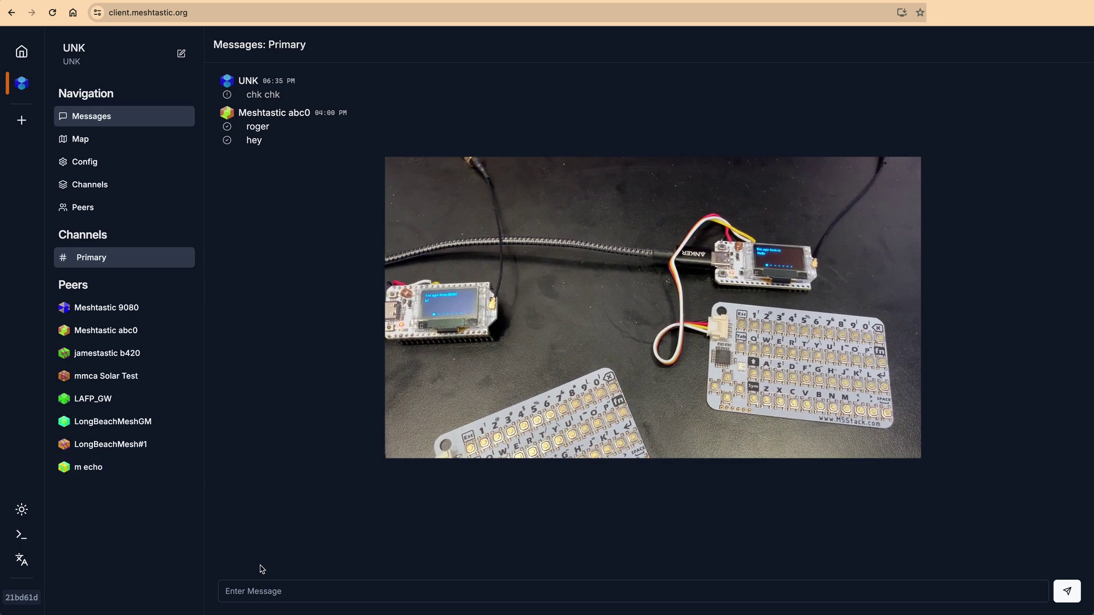
{"action": "left_click", "coordinate": [290, 595]}
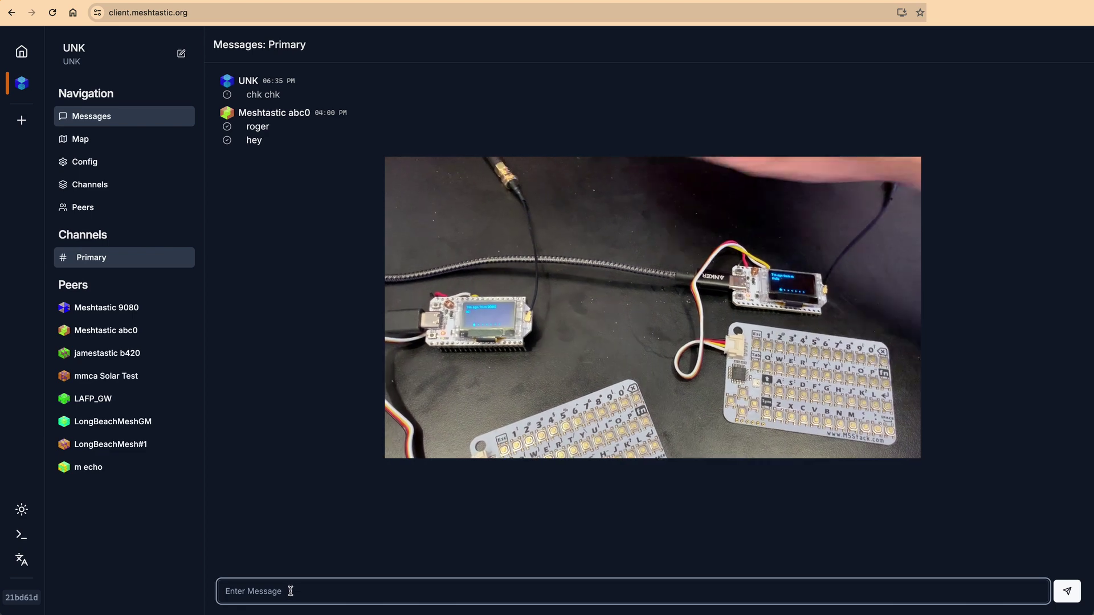
{"action": "type", "text": "test"}
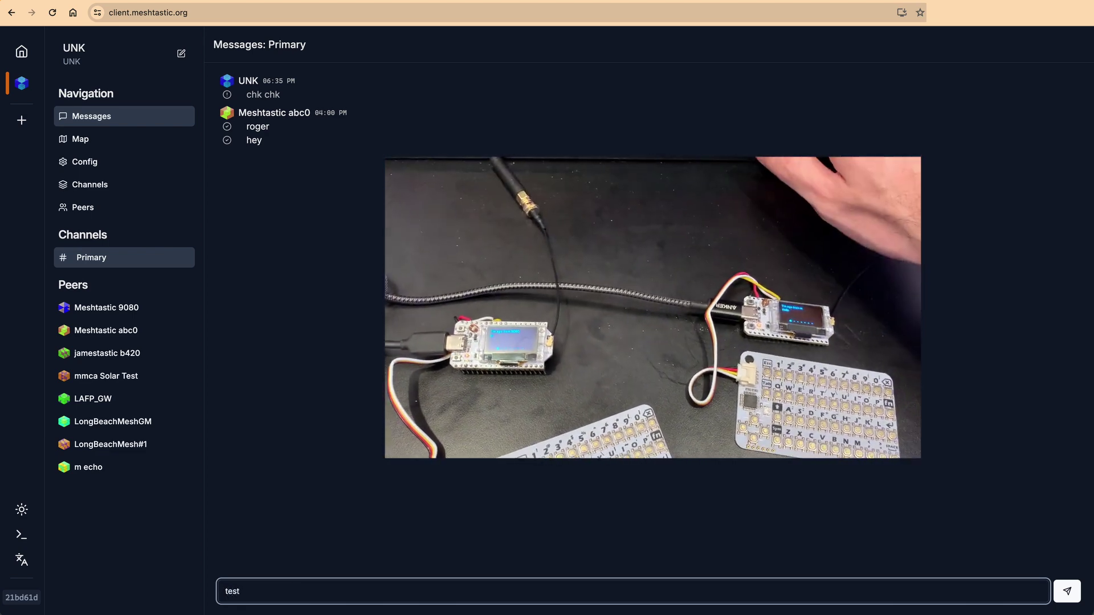
{"action": "key", "text": "Return"}
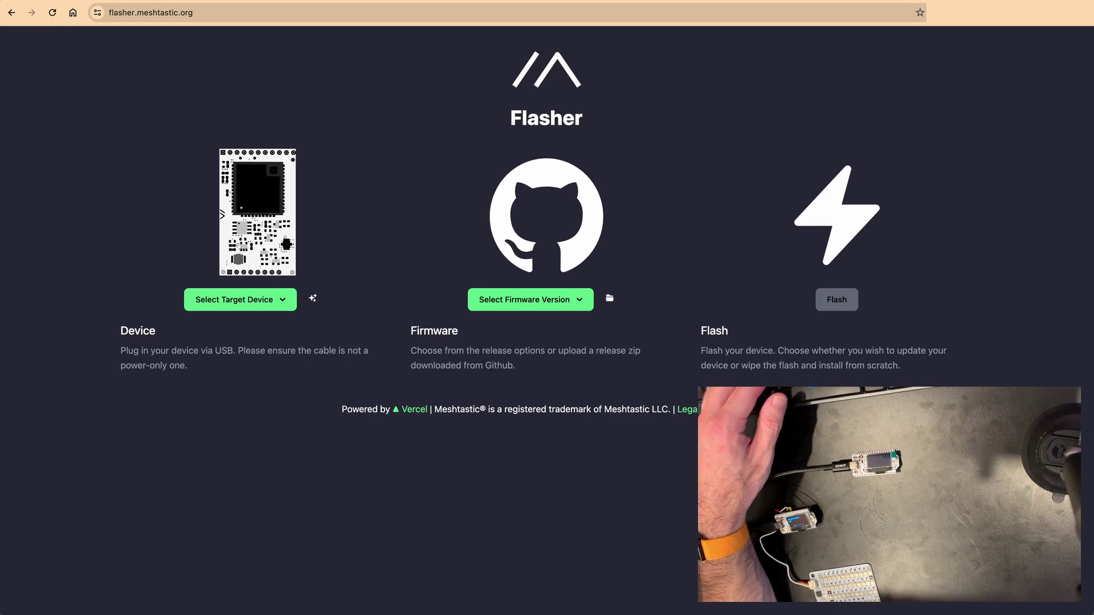
Choose Heltec V3 as target device and firmware 2.2.21.7f7c5cb Beta
{"action": "left_click", "coordinate": [273, 306]}
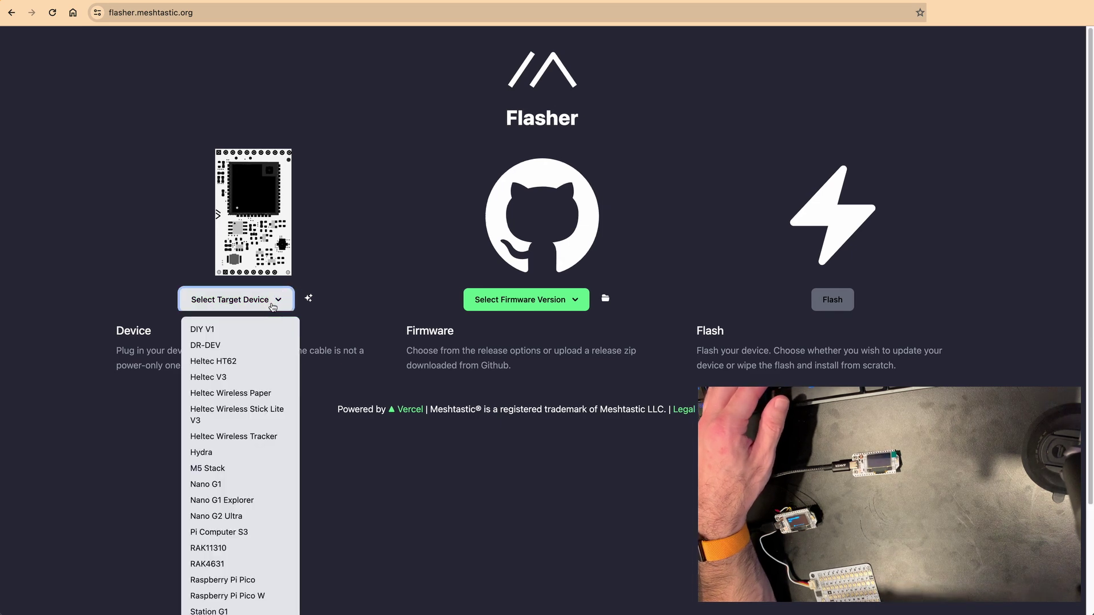
{"action": "left_click", "coordinate": [247, 381]}
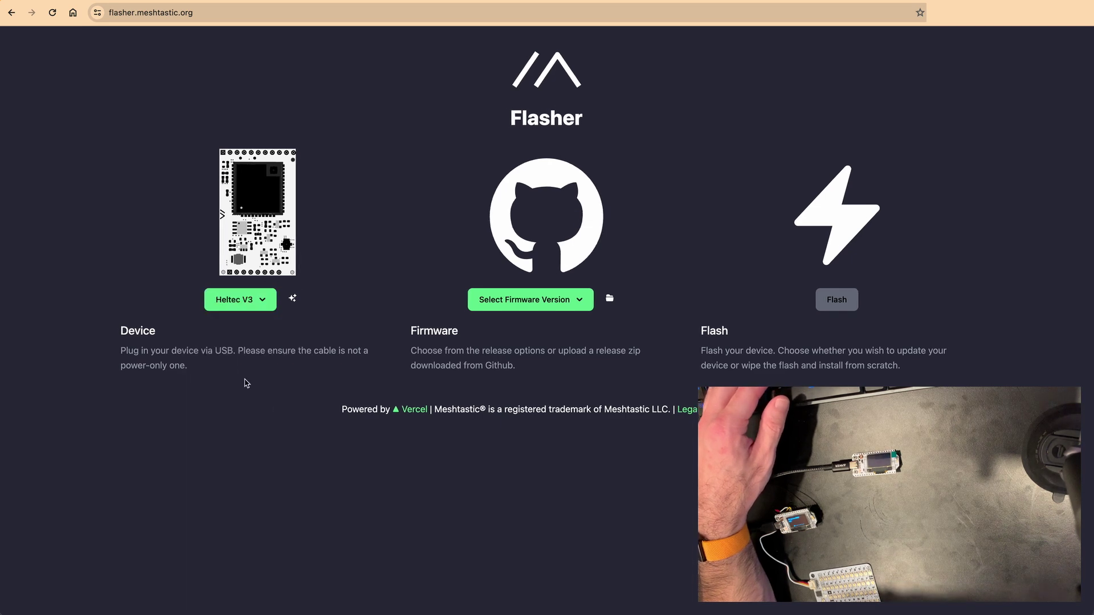
{"action": "left_click", "coordinate": [559, 305]}
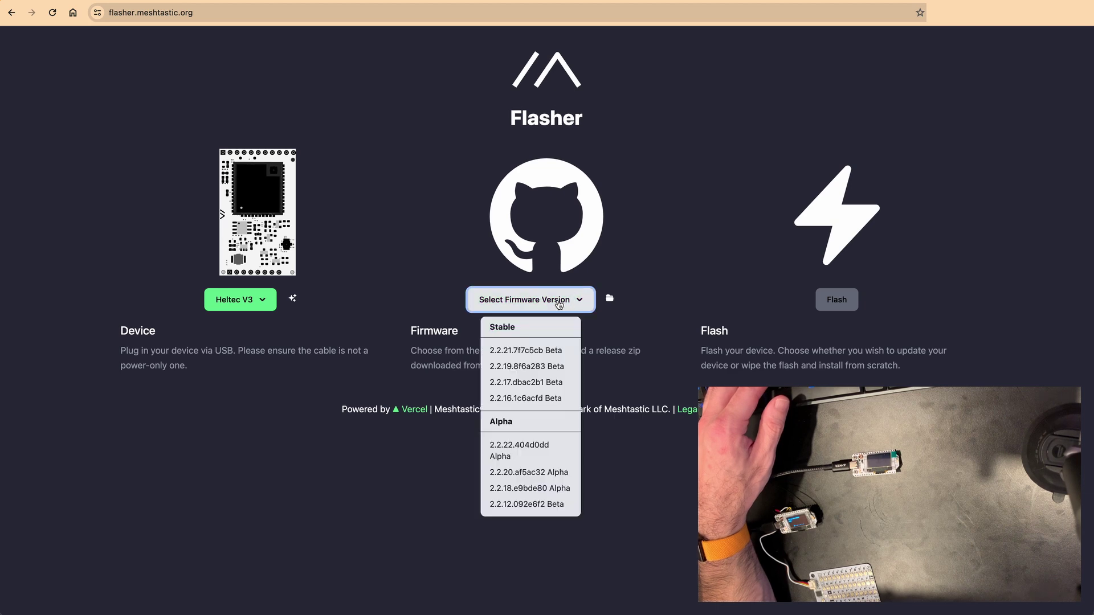
{"action": "left_click", "coordinate": [543, 354]}
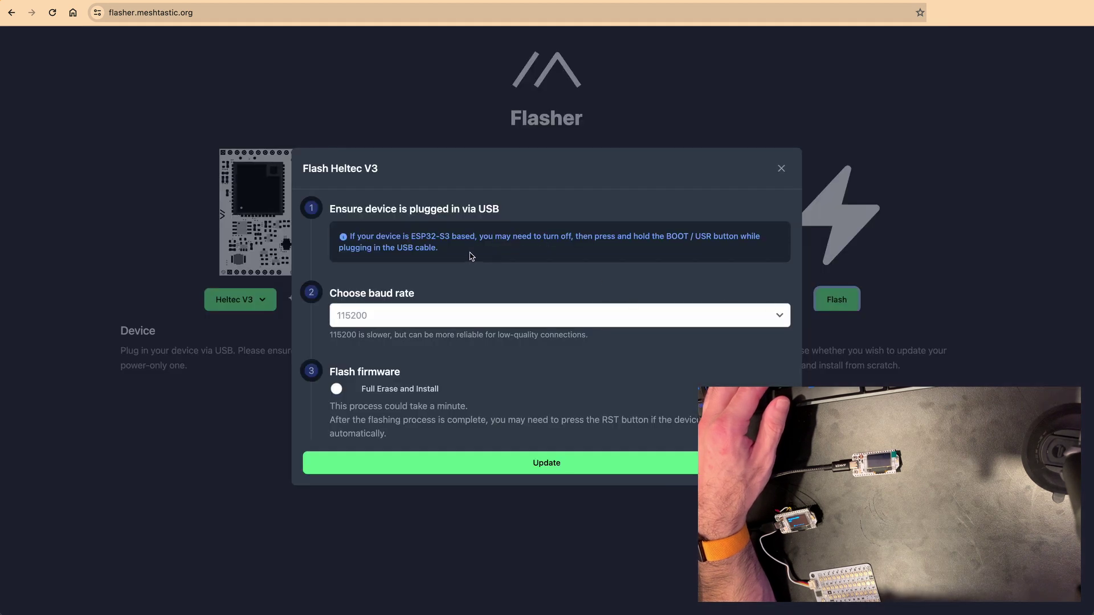
Start the install at 460800 baud with Full Erase and Install enabled
{"action": "triple_click", "coordinate": [427, 248]}
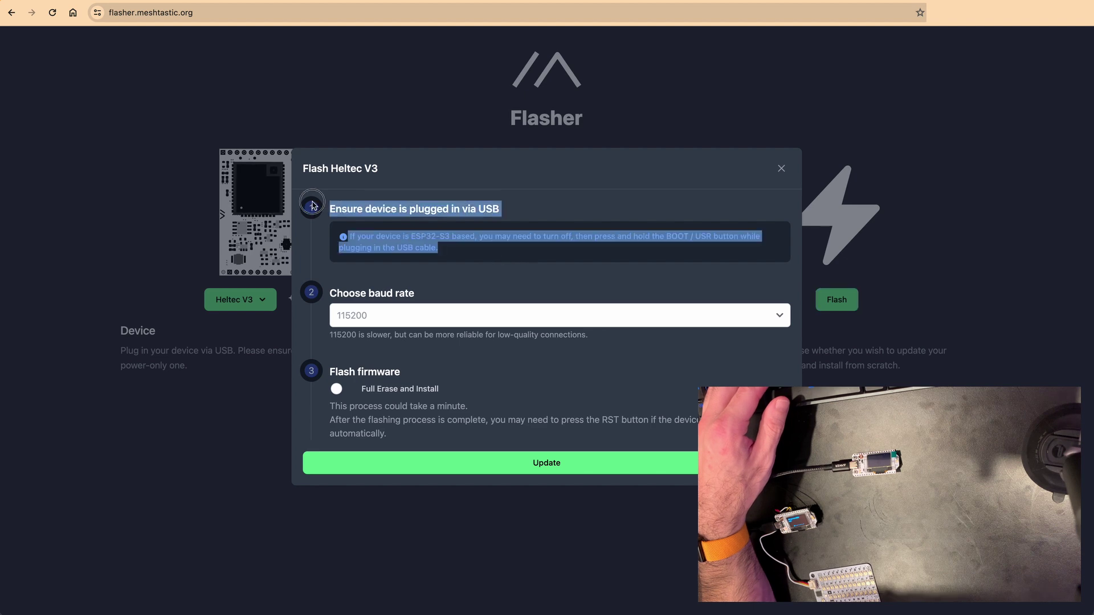
{"action": "left_click", "coordinate": [433, 251]}
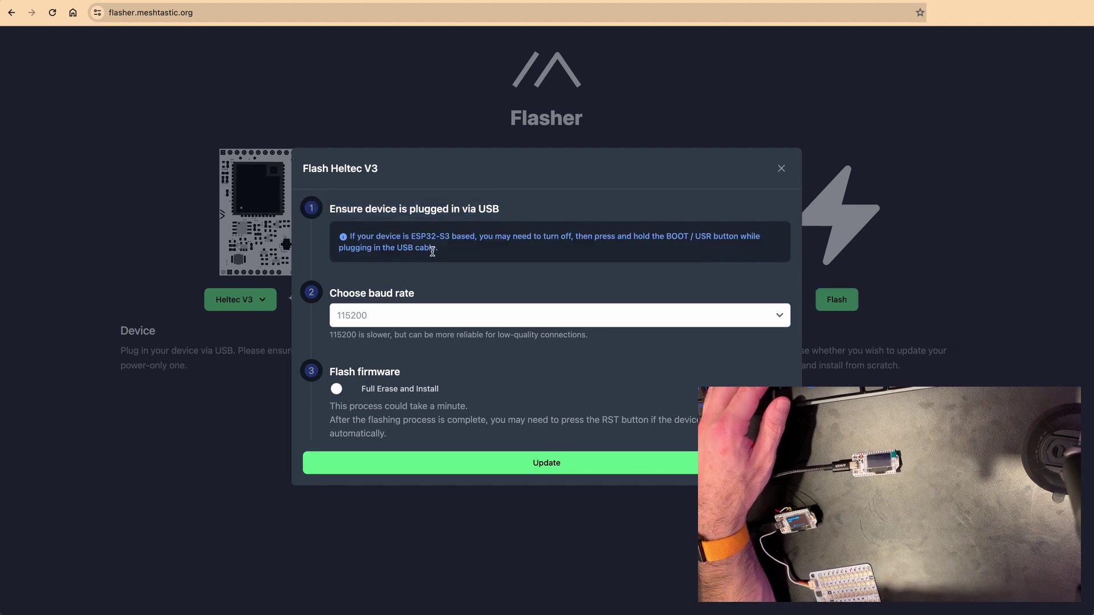
{"action": "left_click", "coordinate": [420, 316]}
{"action": "left_click", "coordinate": [418, 349]}
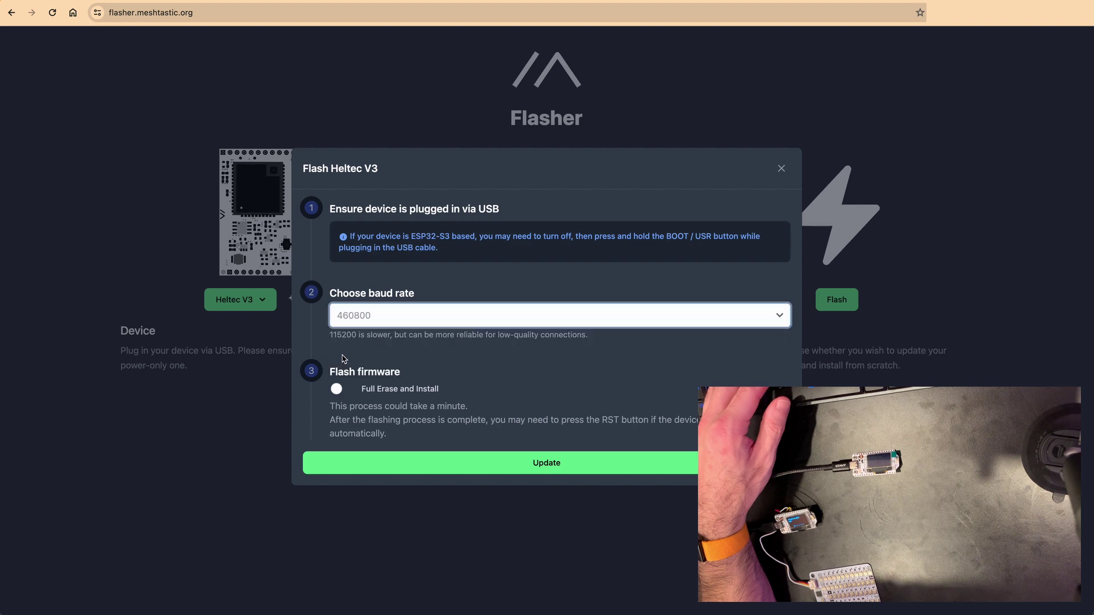
{"action": "left_click", "coordinate": [339, 391]}
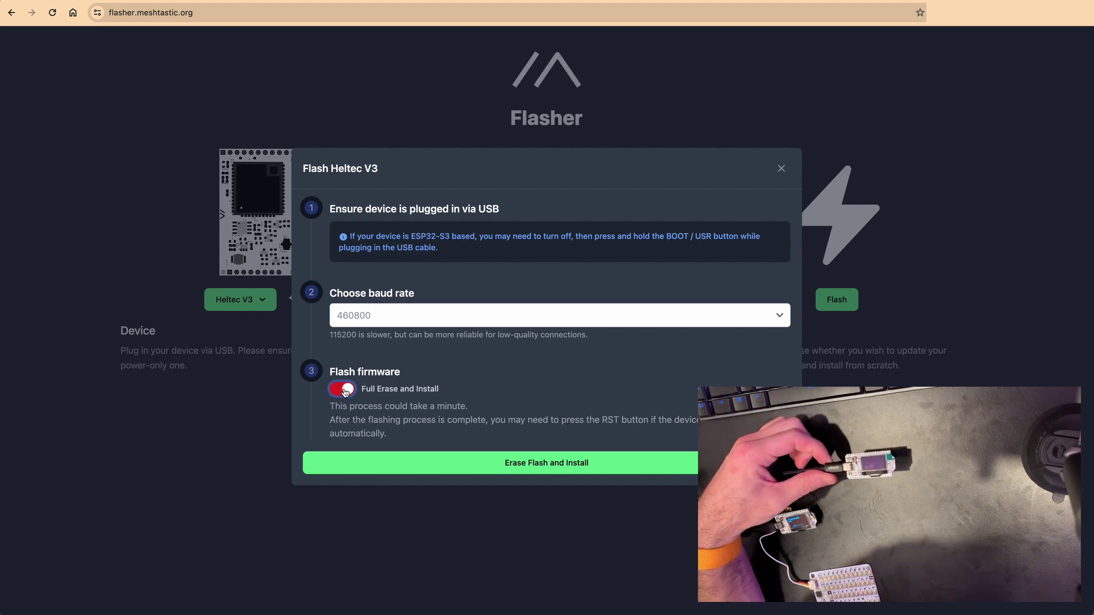
{"action": "left_click", "coordinate": [342, 390]}
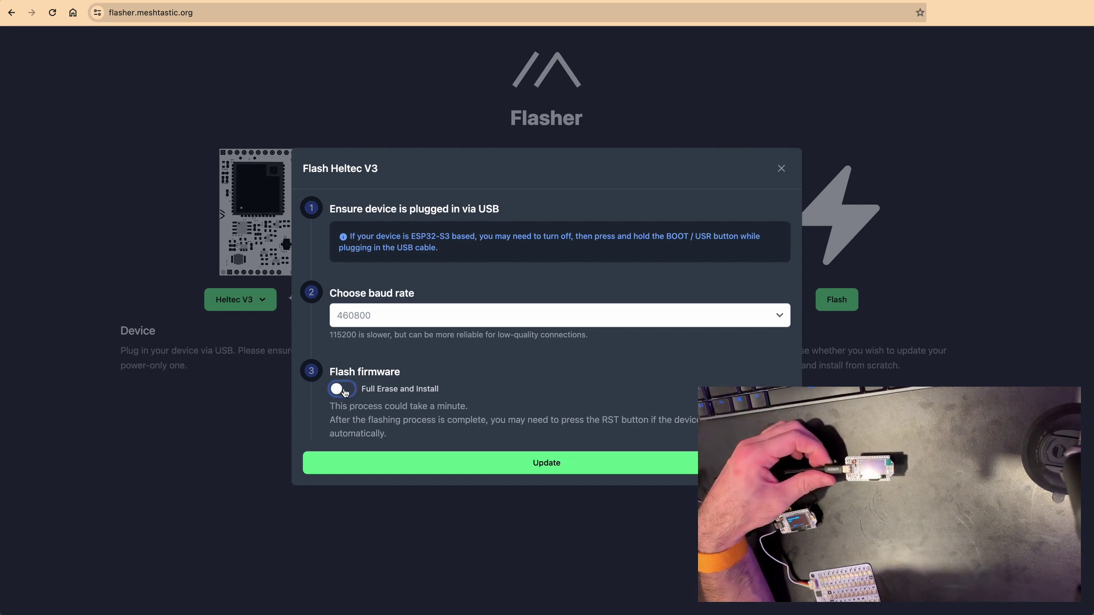
{"action": "left_click", "coordinate": [342, 390]}
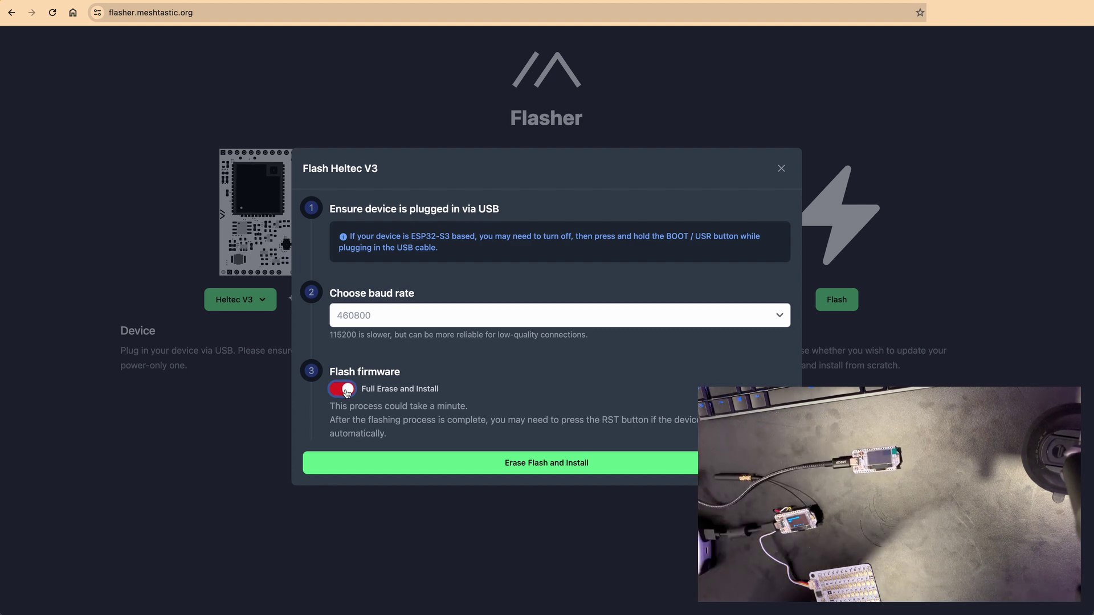
{"action": "left_click", "coordinate": [525, 468]}
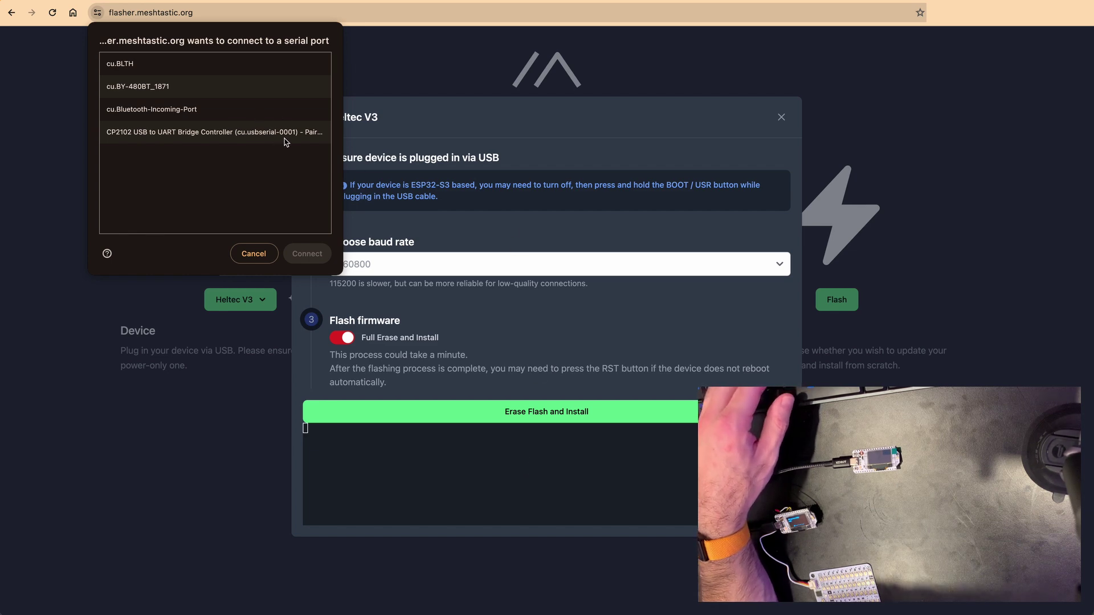
Connect to the CP2102 USB to UART Bridge Controller port to flash the Heltec V3
{"action": "left_click", "coordinate": [210, 134]}
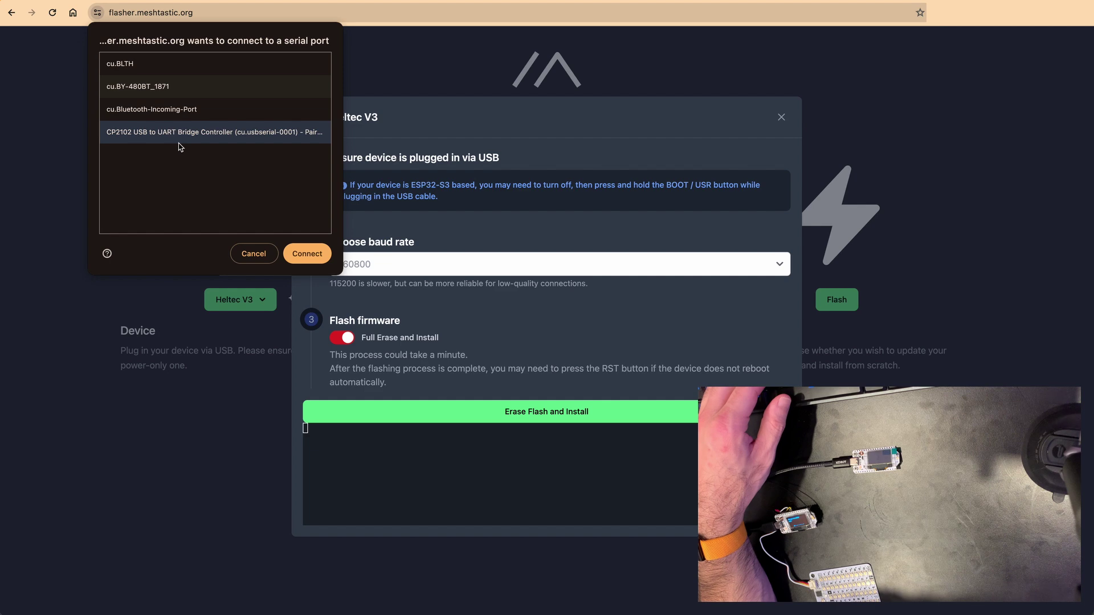
{"action": "left_click", "coordinate": [306, 254]}
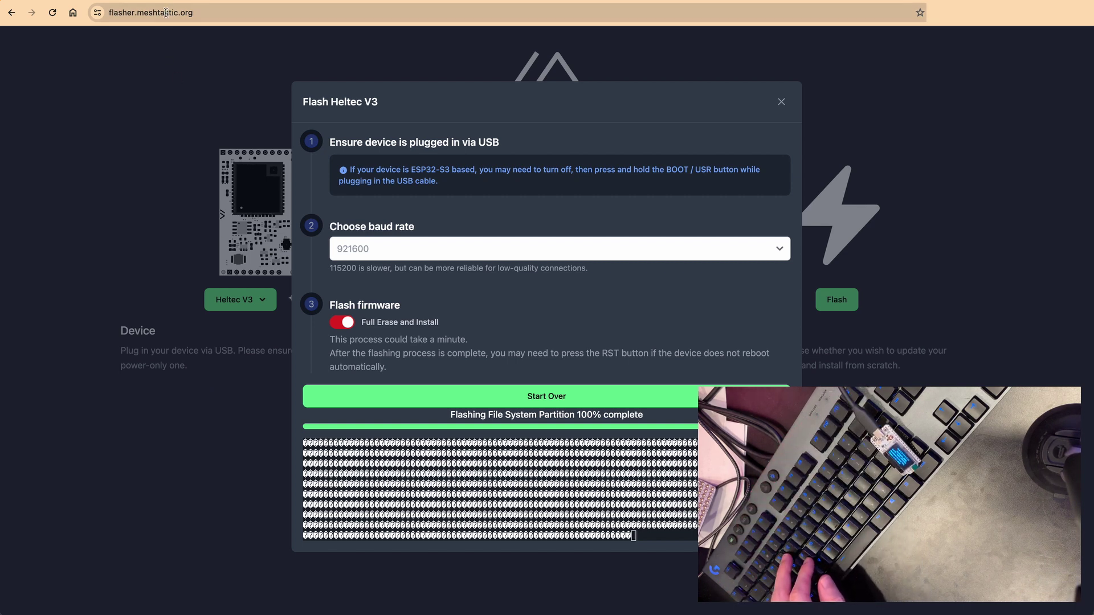
Load client.meshtastic.org and connect to node 9084 through a new Serial connection
{"action": "left_click", "coordinate": [190, 14]}
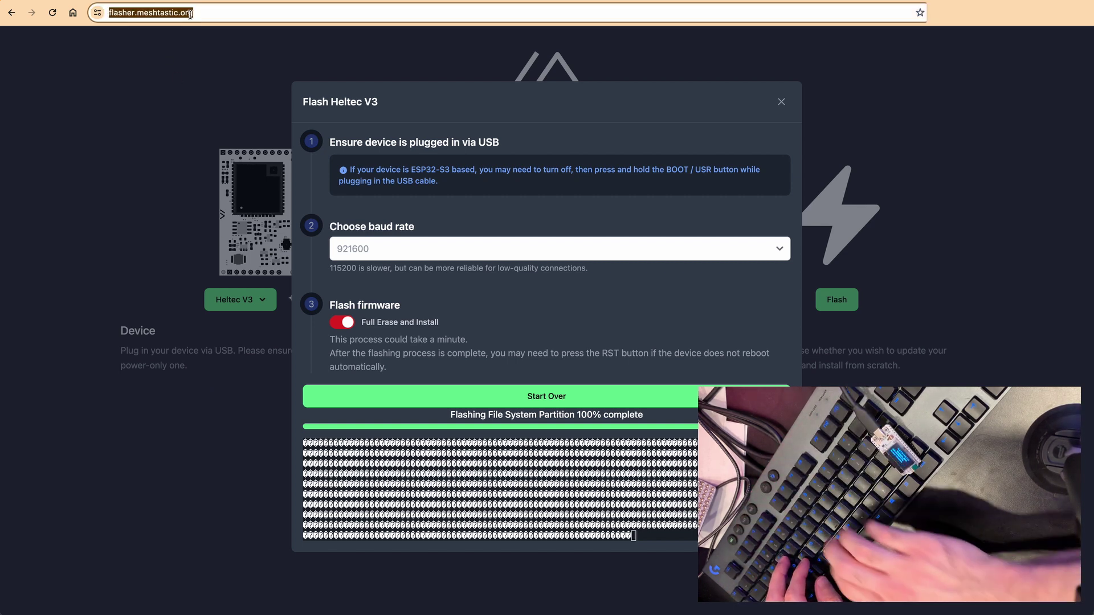
{"action": "type", "text": "client"}
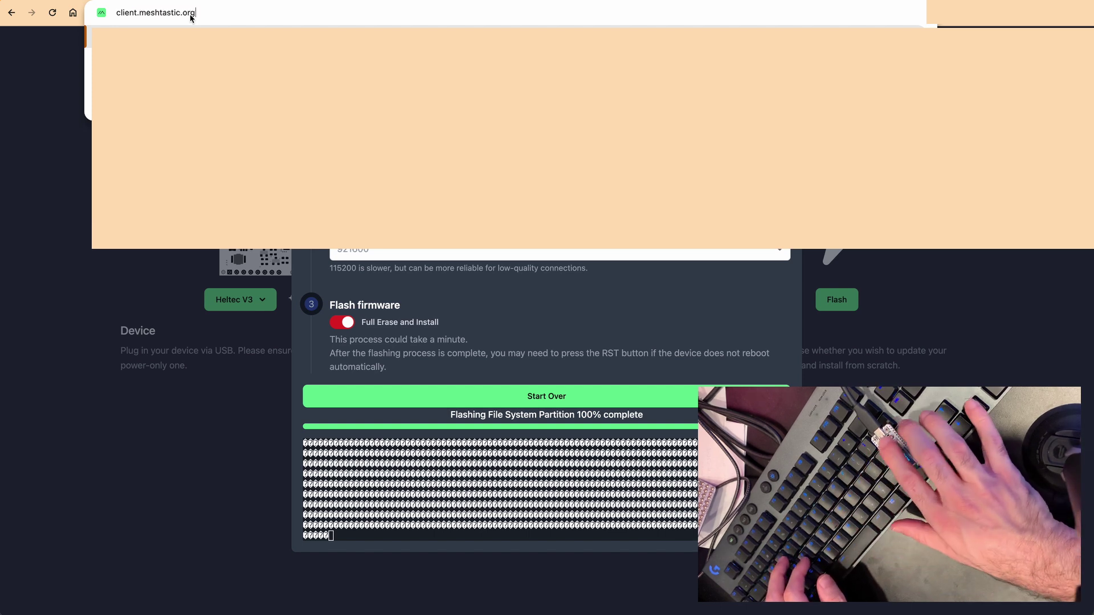
{"action": "key", "text": "Return"}
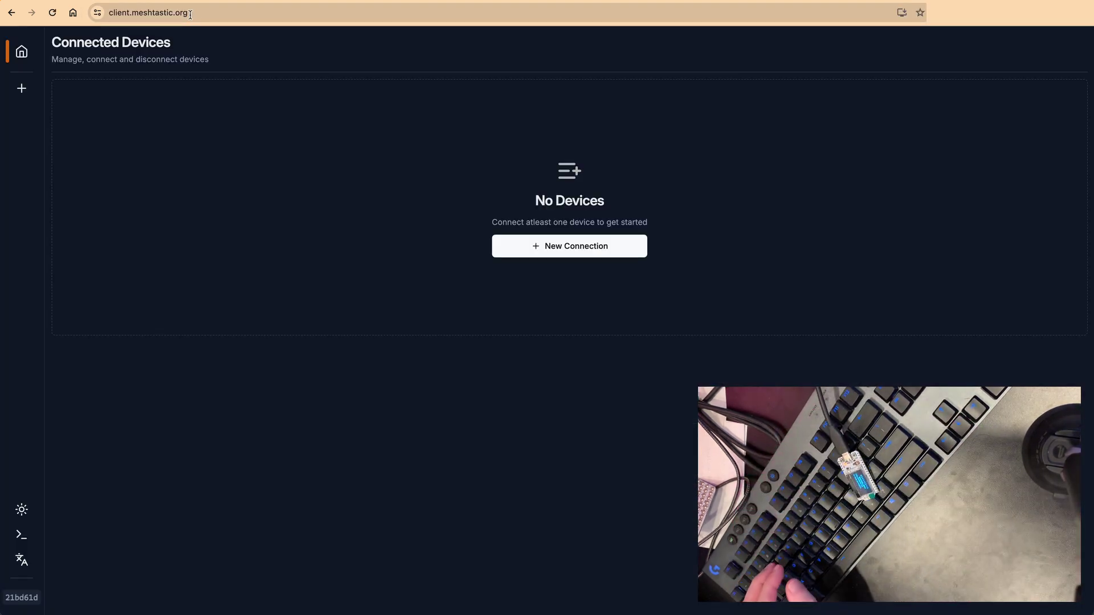
{"action": "left_click", "coordinate": [586, 254]}
{"action": "left_click", "coordinate": [571, 240]}
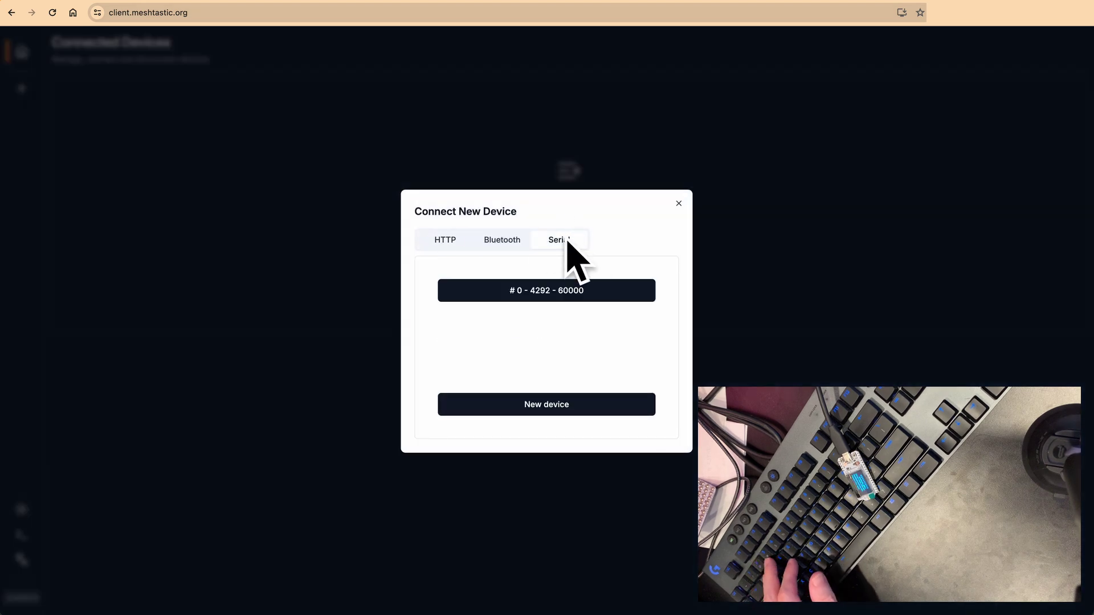
{"action": "left_click", "coordinate": [545, 301]}
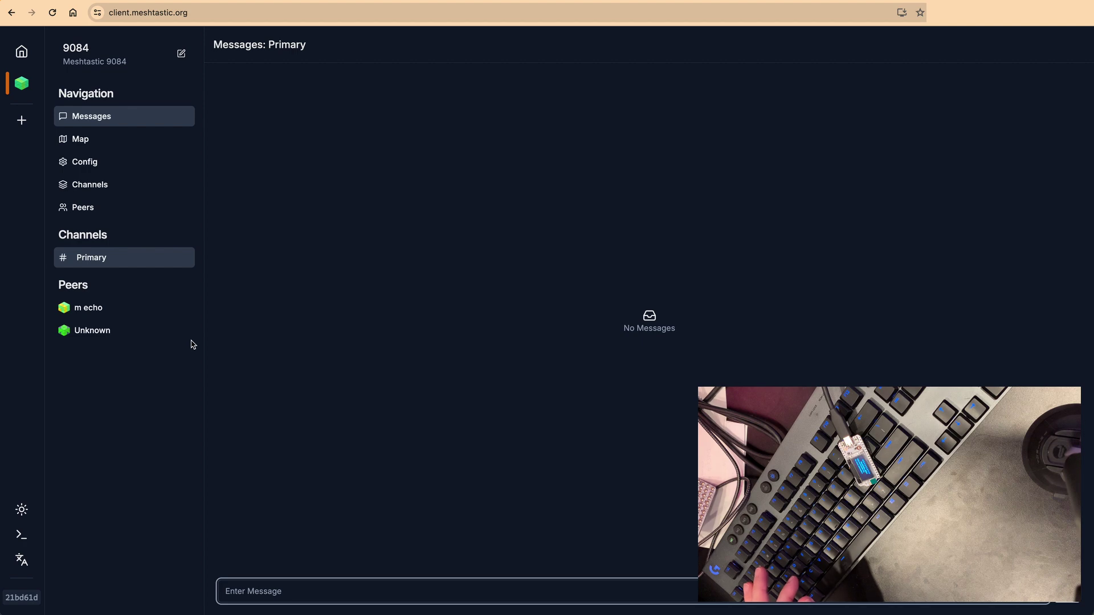
Open Config to show node 9084's Device settings, role Client, rebroadcast mode All
{"action": "left_click", "coordinate": [108, 166]}
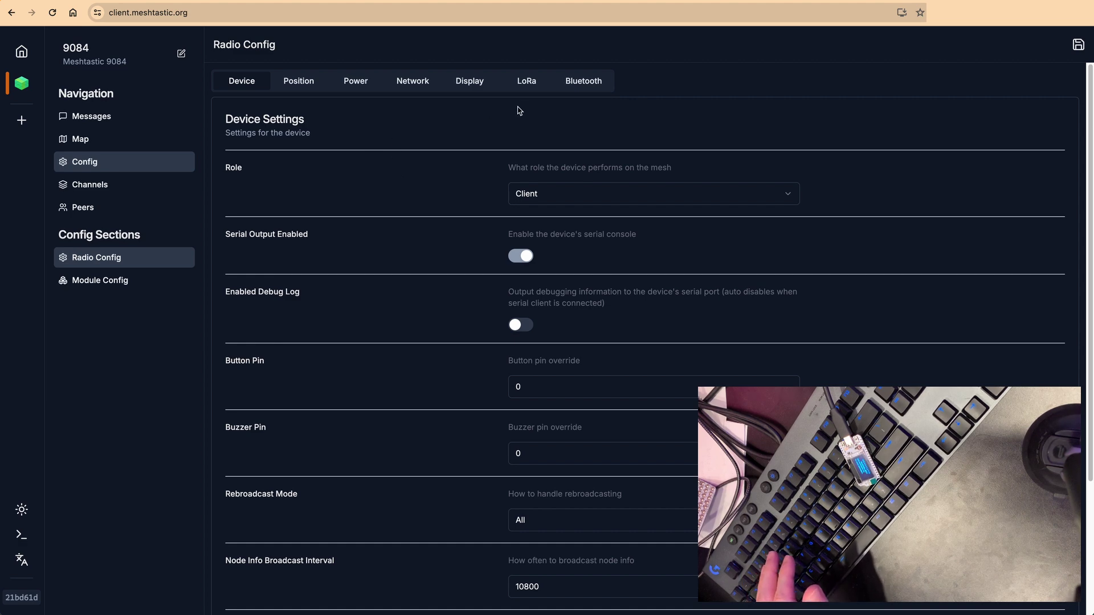
Change the LoRa Region from UNSET to US and save the config
{"action": "left_click", "coordinate": [529, 91]}
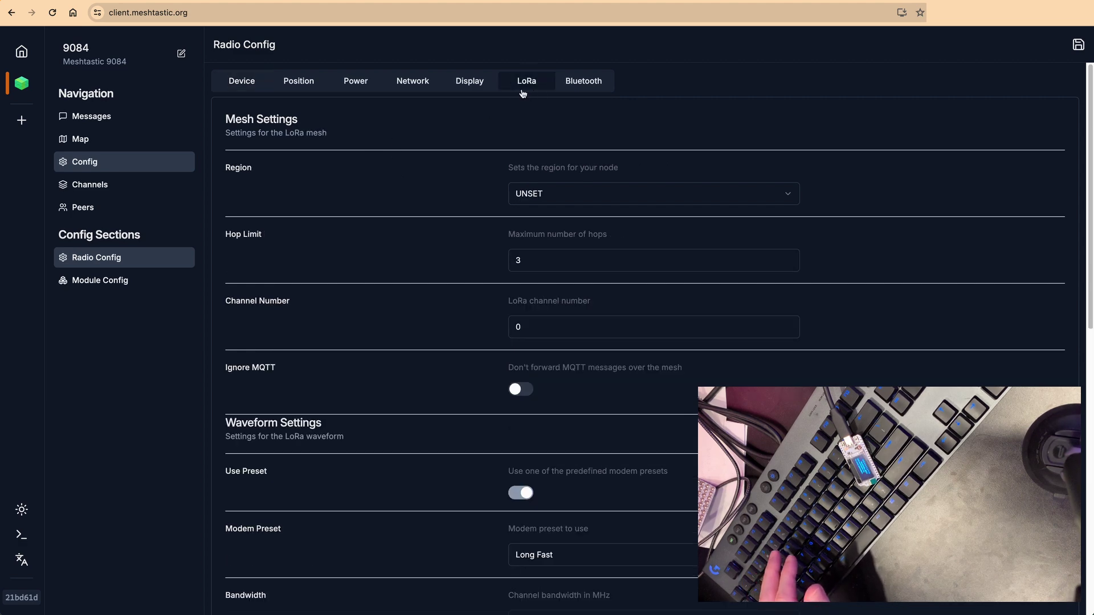
{"action": "left_click", "coordinate": [586, 197]}
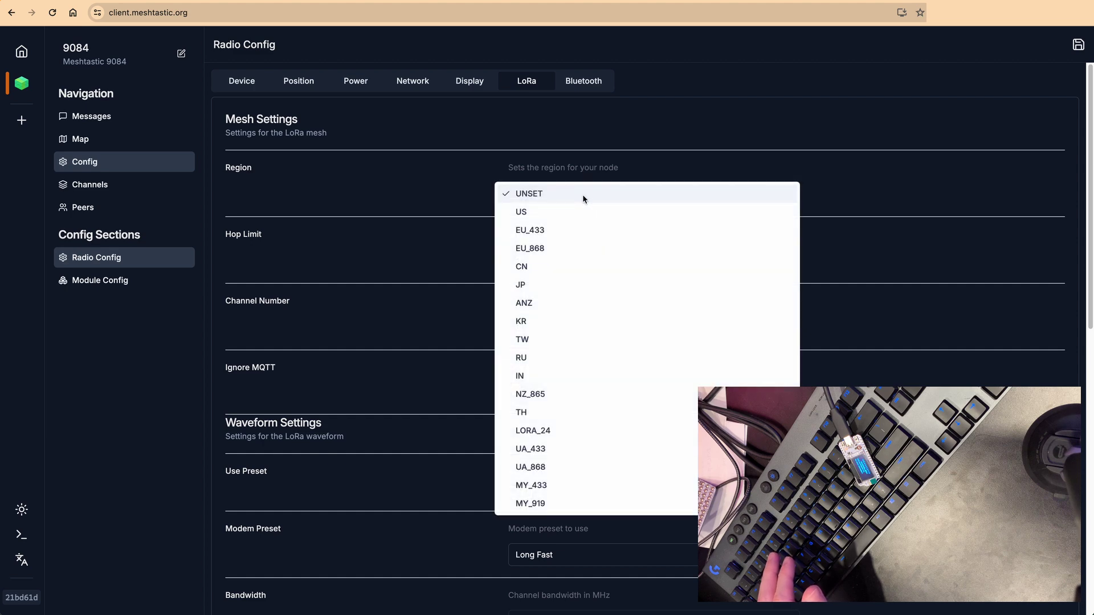
{"action": "left_click", "coordinate": [539, 214]}
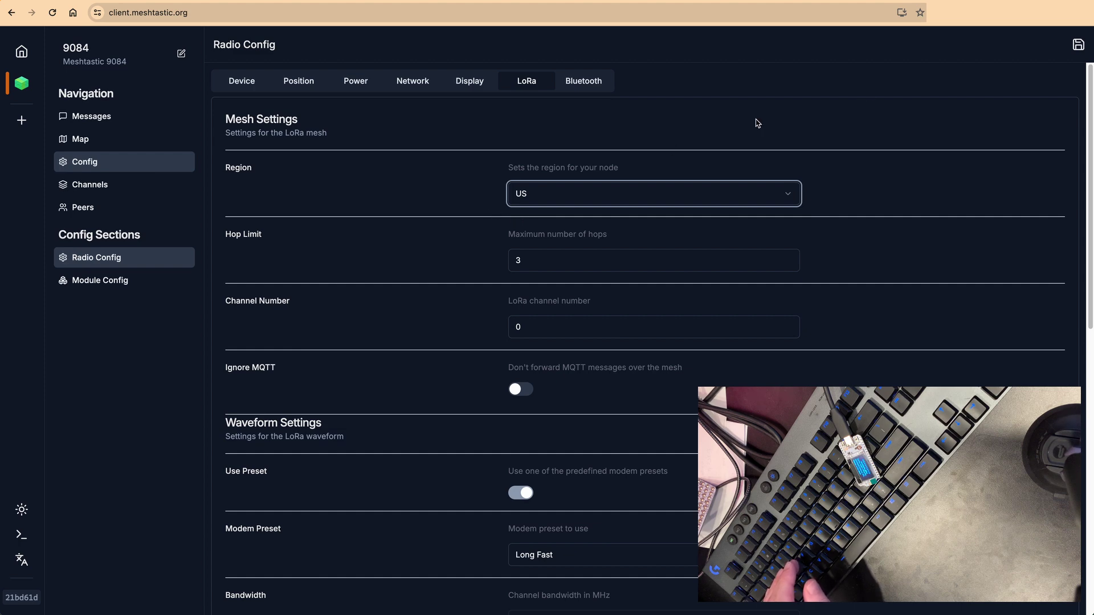
{"action": "left_click", "coordinate": [1076, 48]}
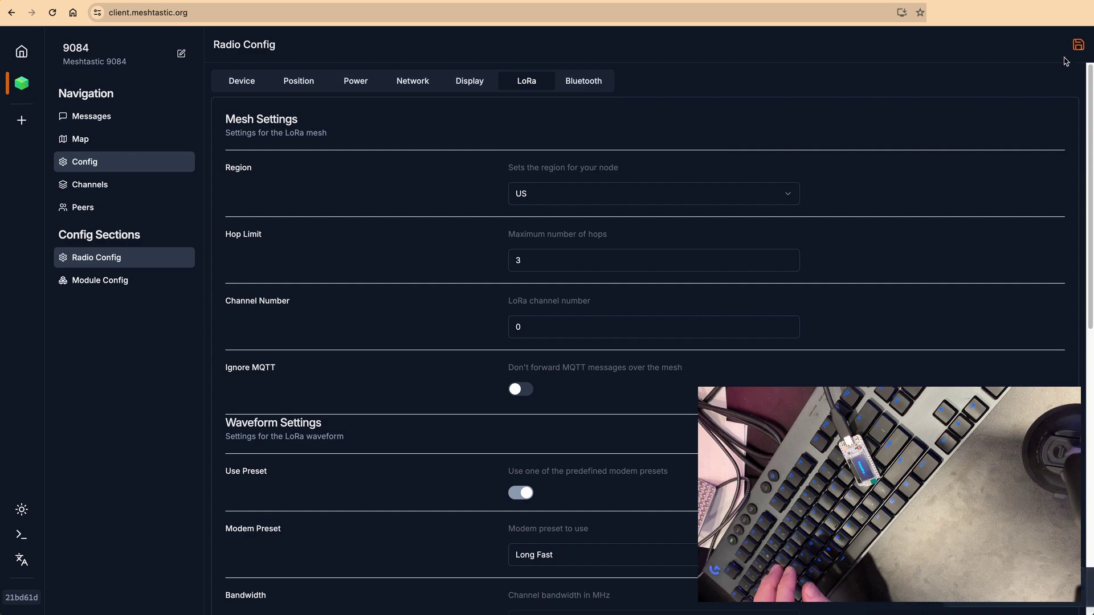
{"action": "scroll", "coordinate": [797, 171], "scroll_direction": "down", "scroll_amount": 5}
{"action": "scroll", "coordinate": [796, 176], "scroll_direction": "down", "scroll_amount": 5}
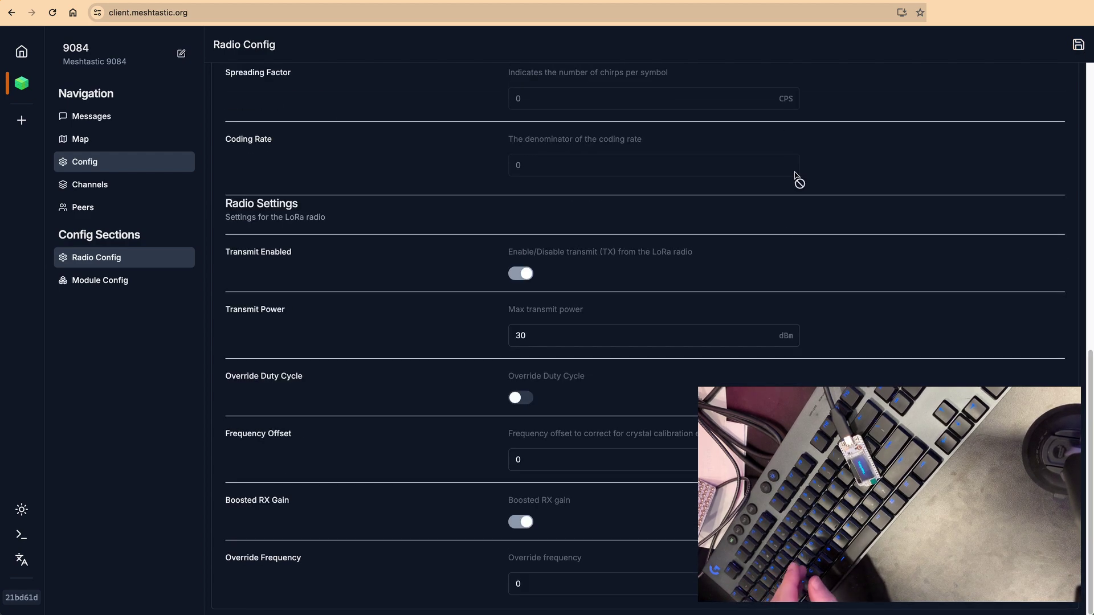
Review the Device Role options, leaving the role set to Client
{"action": "scroll", "coordinate": [797, 176], "scroll_direction": "up", "scroll_amount": 10}
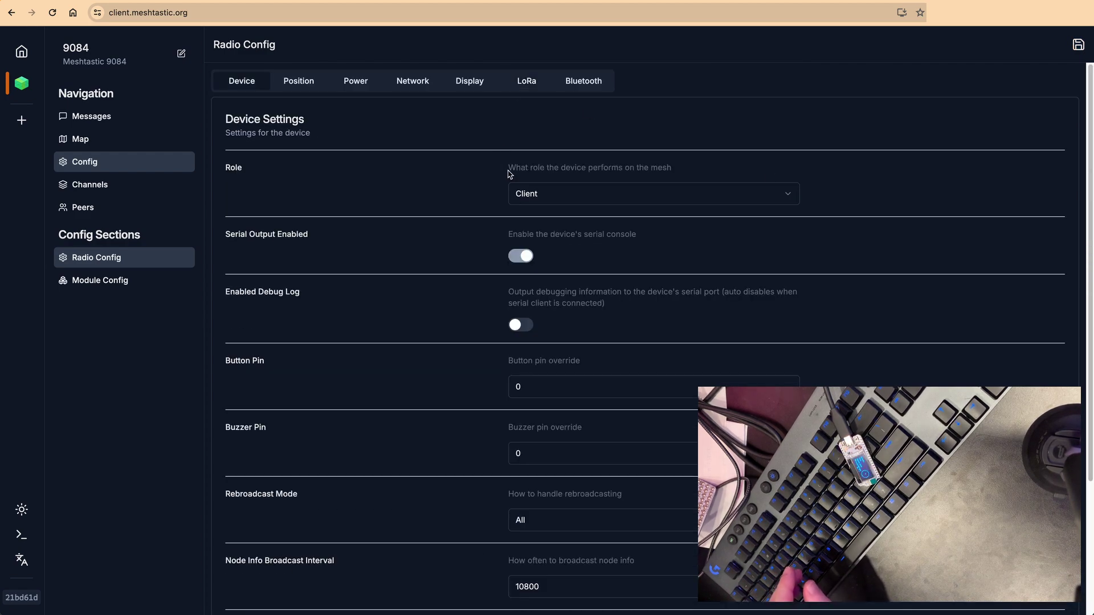
{"action": "left_click_drag", "start_coordinate": [222, 167], "coordinate": [867, 194]}
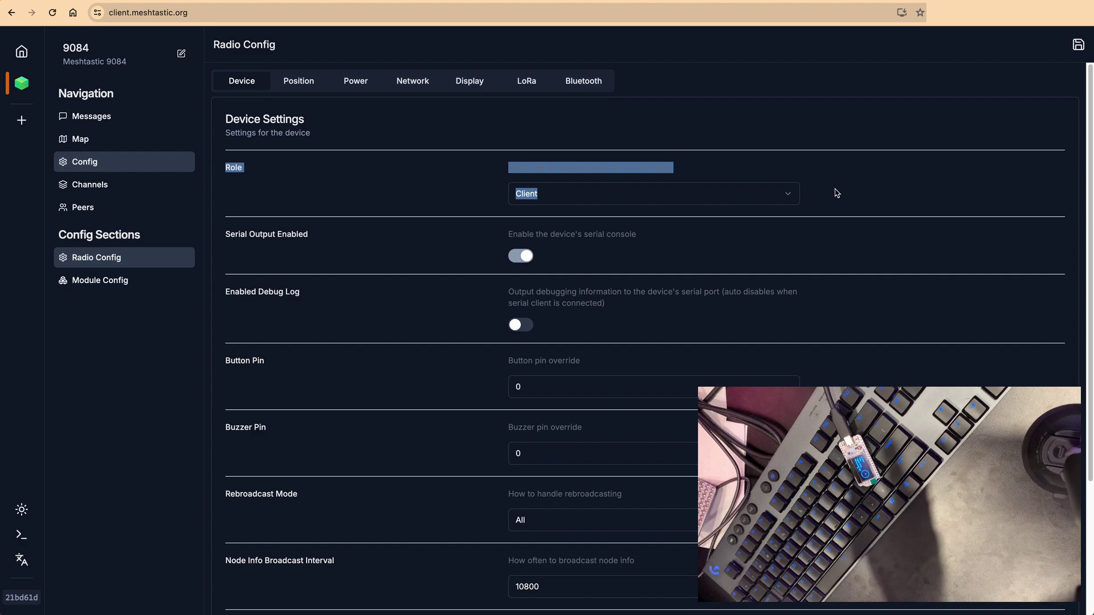
{"action": "left_click", "coordinate": [840, 195]}
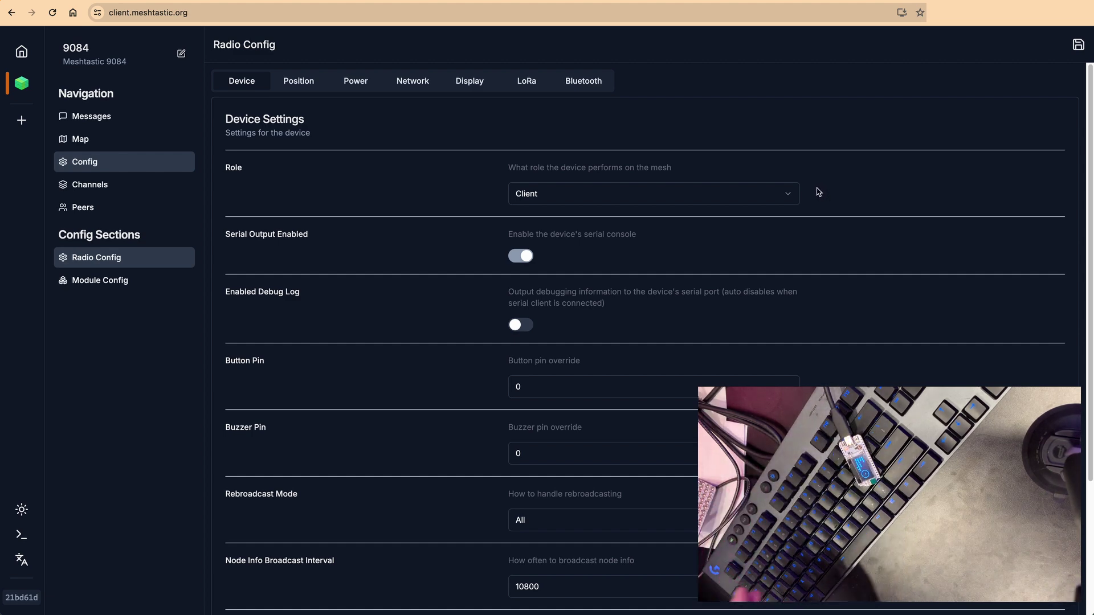
{"action": "left_click", "coordinate": [733, 203]}
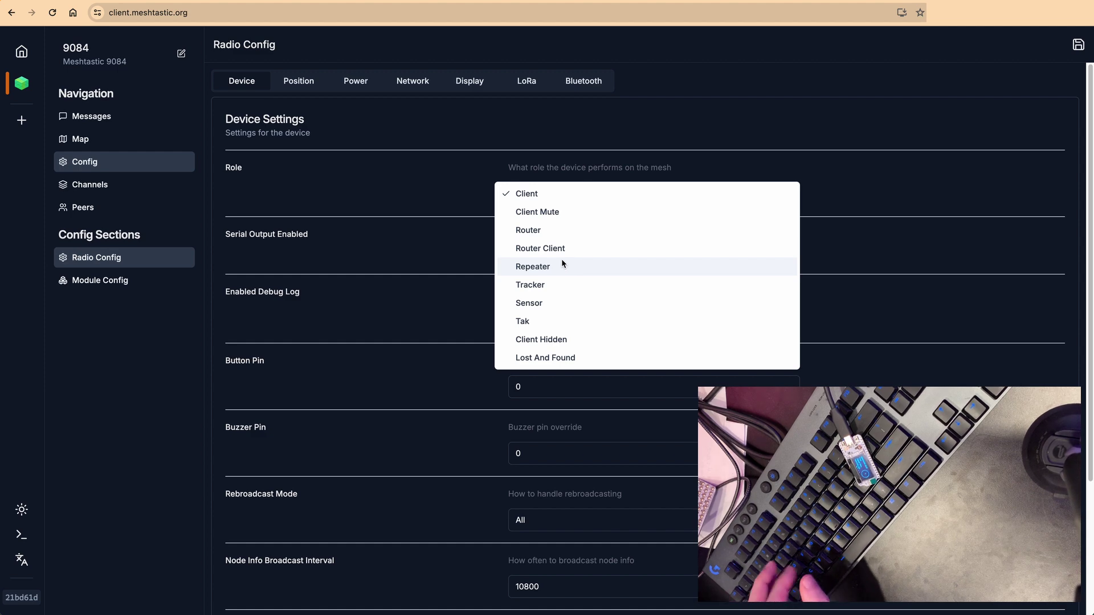
{"action": "left_click", "coordinate": [427, 189]}
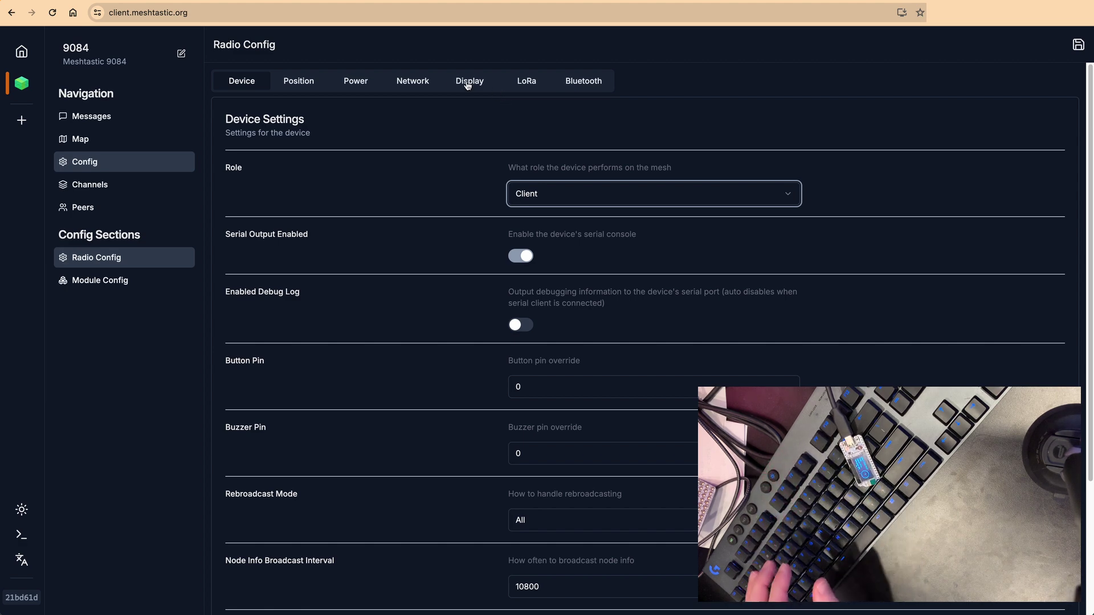
Browse the Position, Power, Network, Display, LoRa and Bluetooth config tabs
{"action": "left_click", "coordinate": [302, 84]}
{"action": "left_click", "coordinate": [365, 82]}
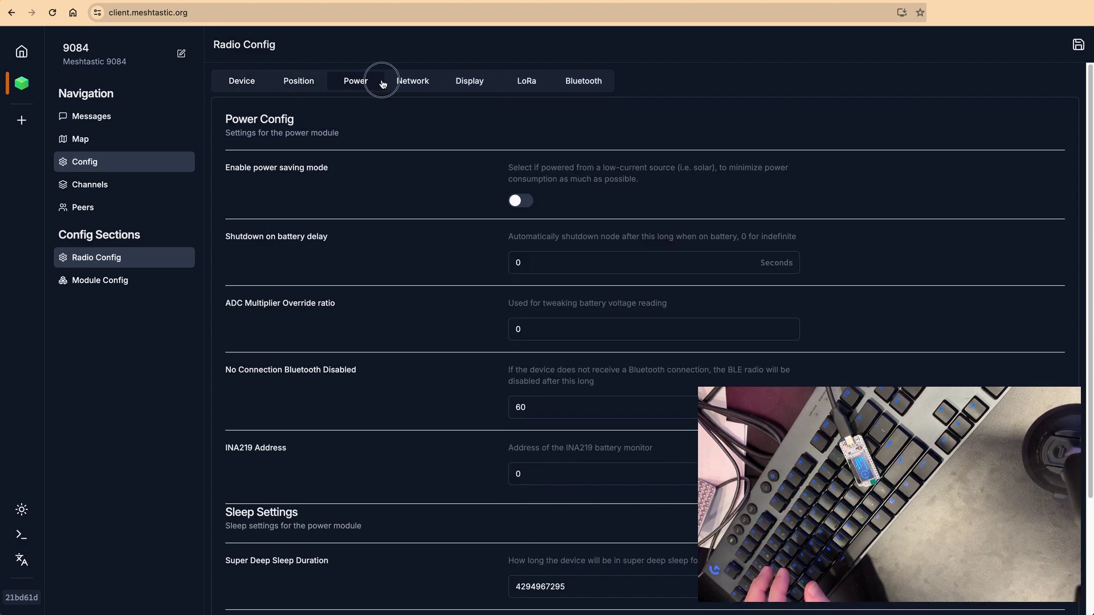
{"action": "left_click", "coordinate": [433, 88]}
{"action": "left_click", "coordinate": [471, 84]}
{"action": "left_click", "coordinate": [527, 84]}
{"action": "left_click", "coordinate": [584, 84]}
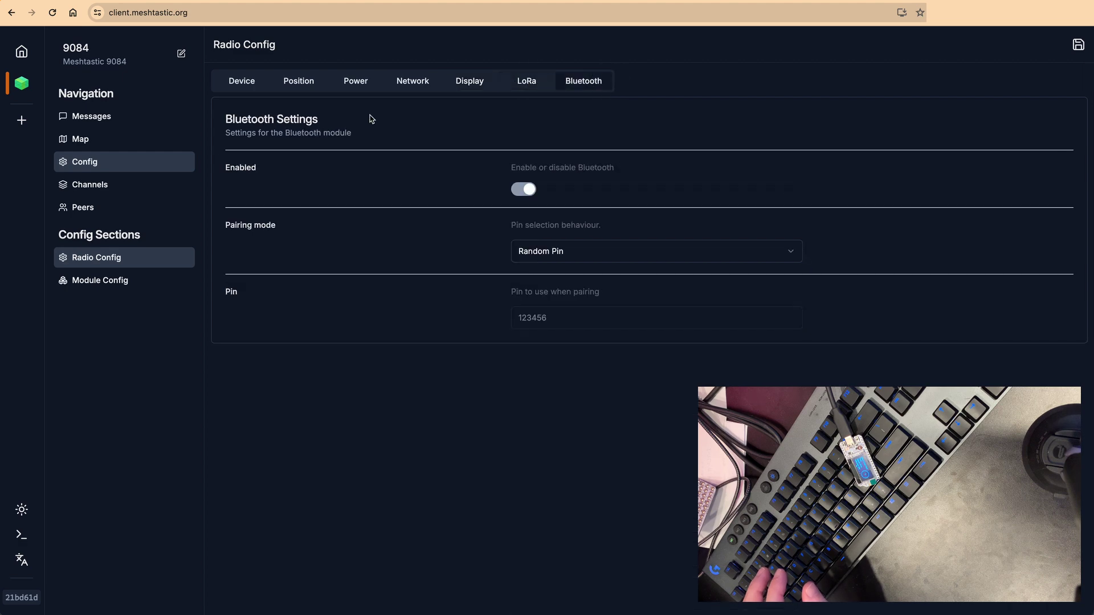
Turn on Module Enabled in the Canned Message module settings
{"action": "left_click", "coordinate": [128, 281]}
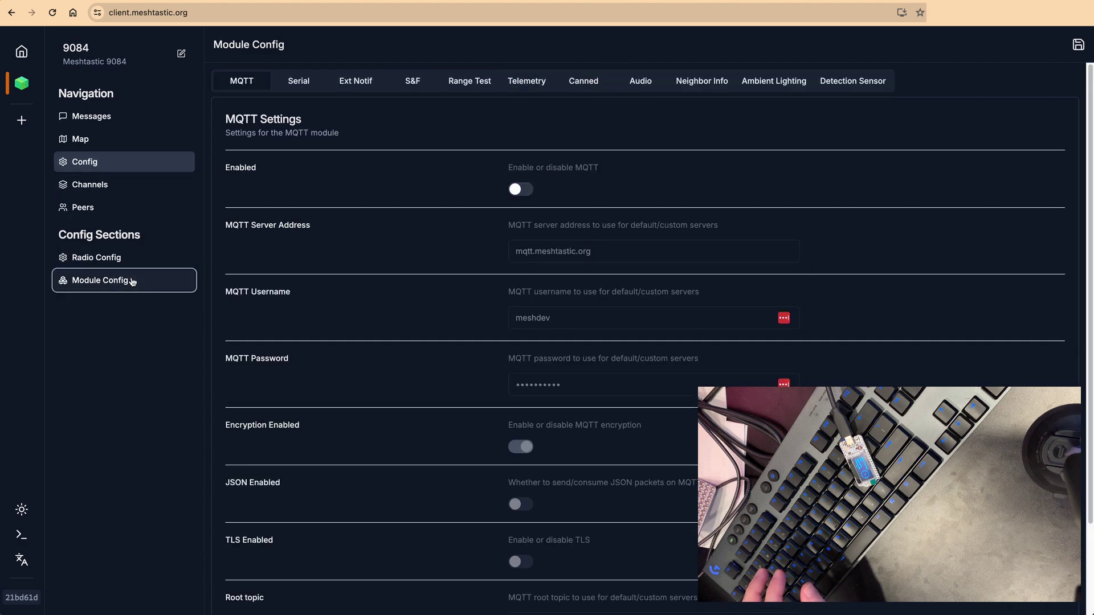
{"action": "left_click", "coordinate": [587, 87]}
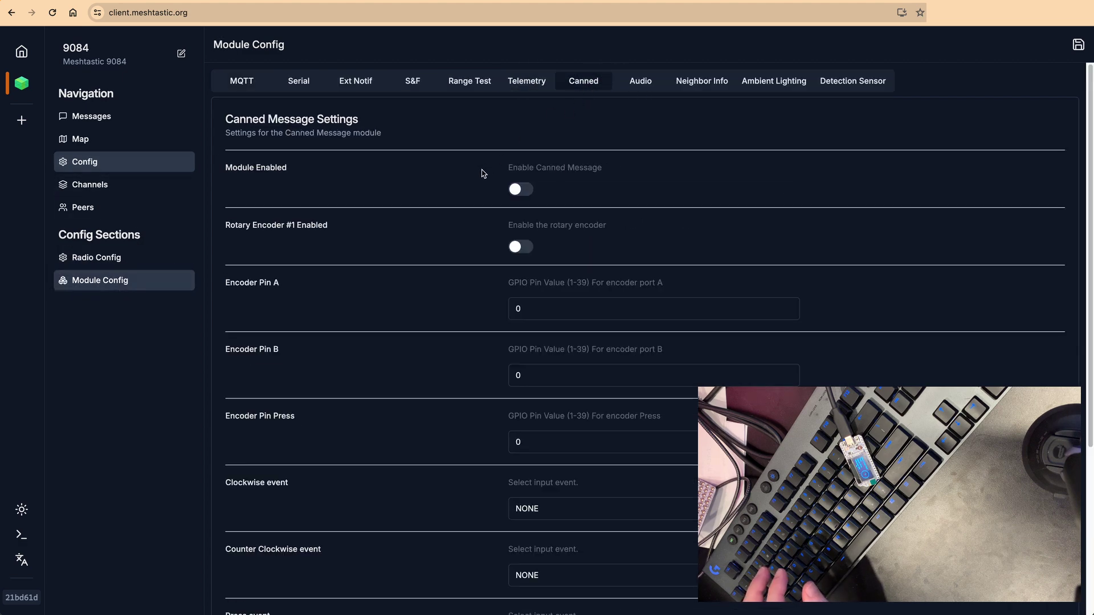
{"action": "left_click_drag", "start_coordinate": [524, 168], "coordinate": [610, 169]}
{"action": "left_click", "coordinate": [611, 173]}
{"action": "left_click", "coordinate": [518, 192]}
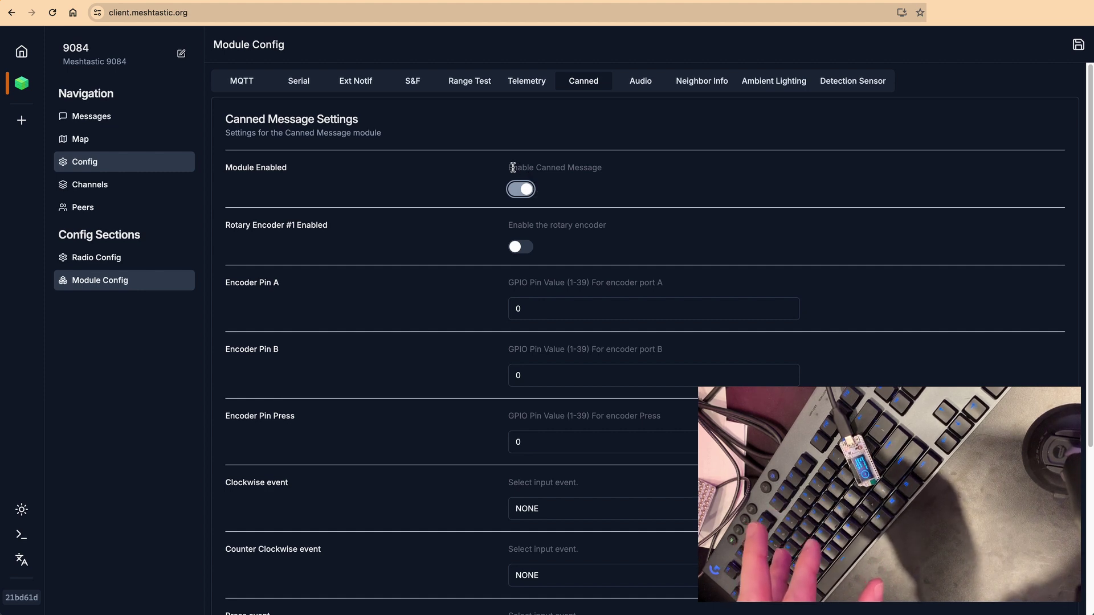
Enter cardkb as the Canned Message Allow Input Source
{"action": "left_click_drag", "start_coordinate": [513, 168], "coordinate": [678, 181]}
{"action": "left_click", "coordinate": [635, 184]}
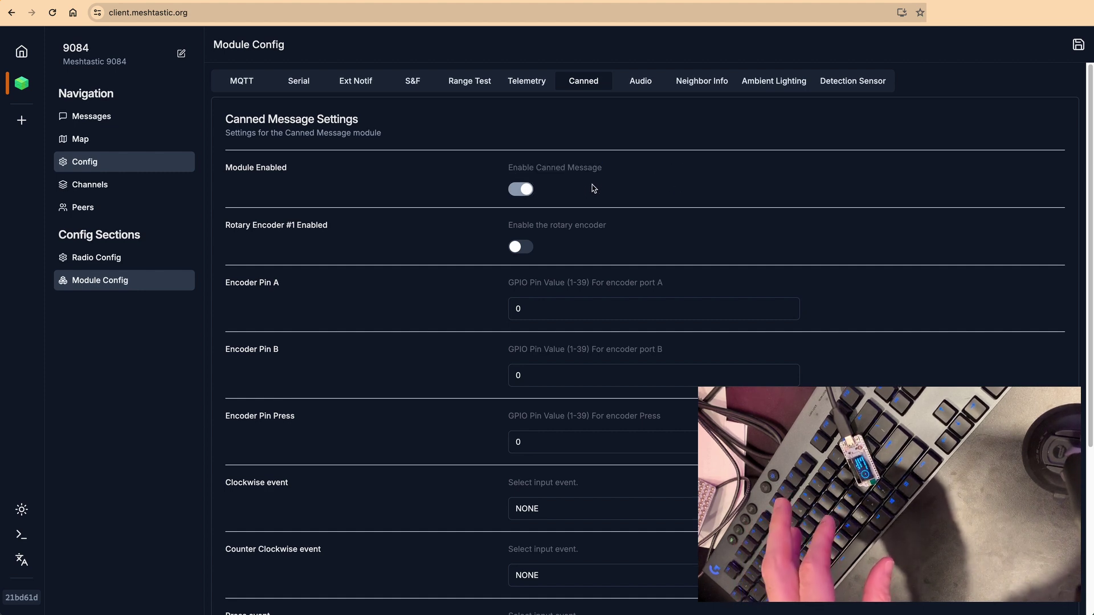
{"action": "scroll", "coordinate": [596, 188], "scroll_direction": "down", "scroll_amount": 4}
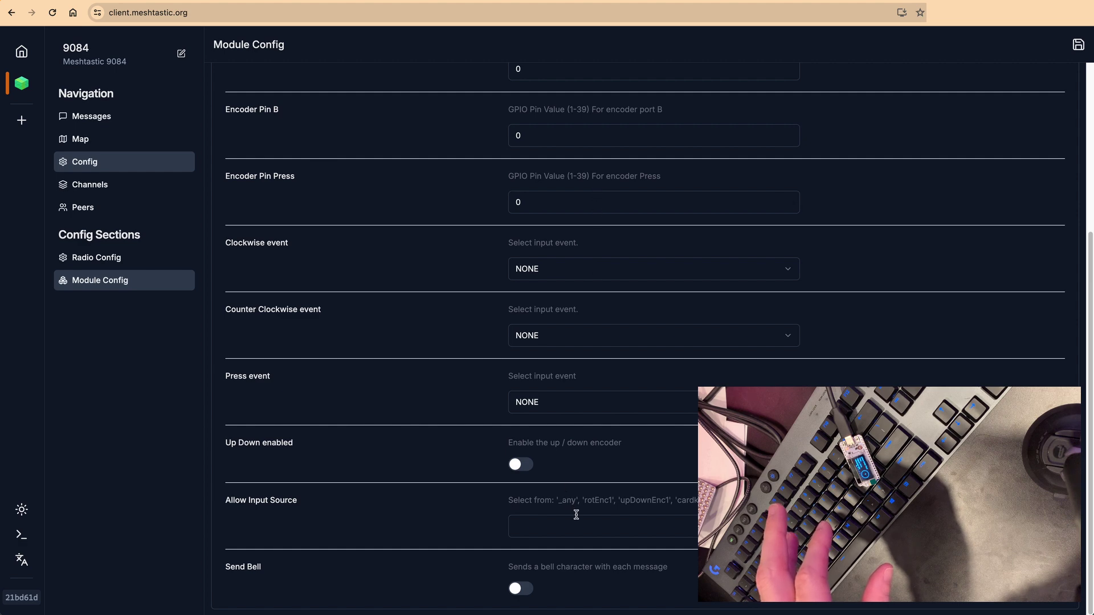
{"action": "left_click", "coordinate": [581, 520]}
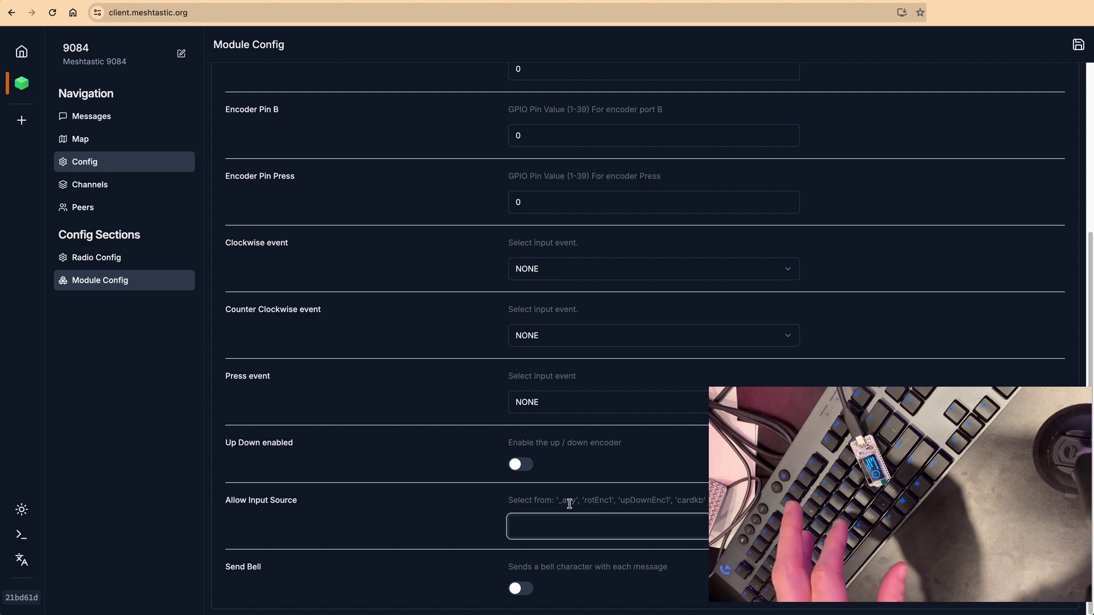
{"action": "double_click", "coordinate": [599, 500]}
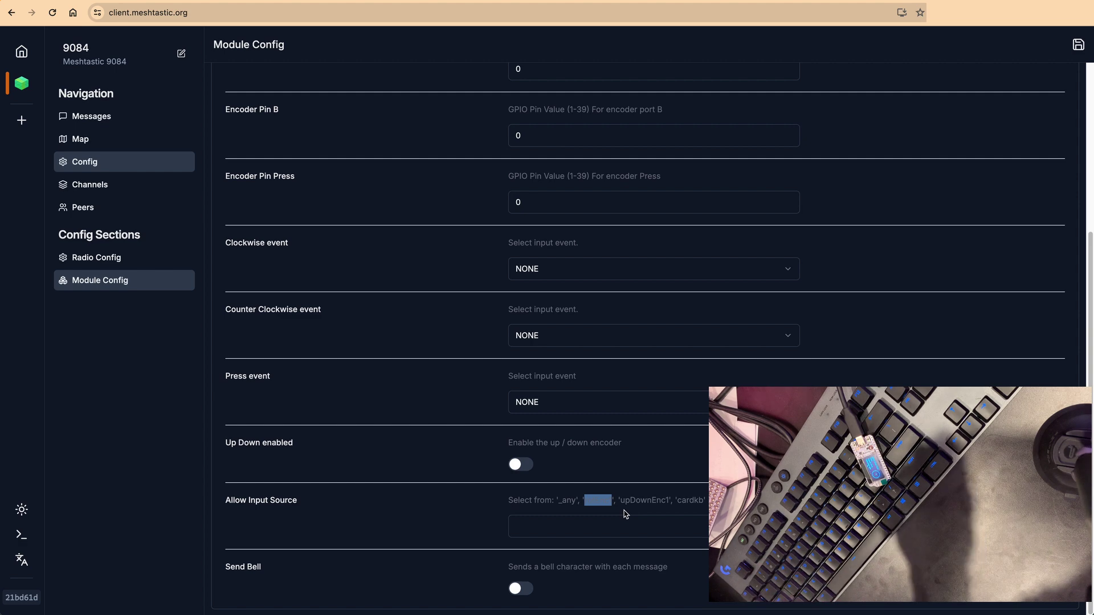
{"action": "double_click", "coordinate": [655, 500]}
{"action": "double_click", "coordinate": [690, 500]}
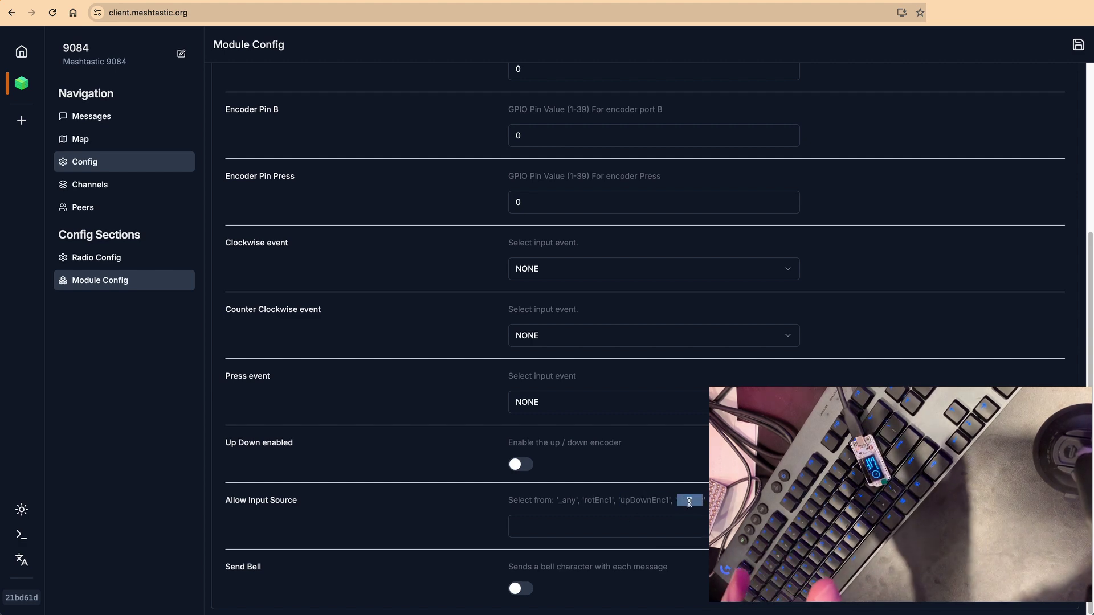
{"action": "left_click", "coordinate": [604, 523]}
{"action": "type", "text": "cardkb"}
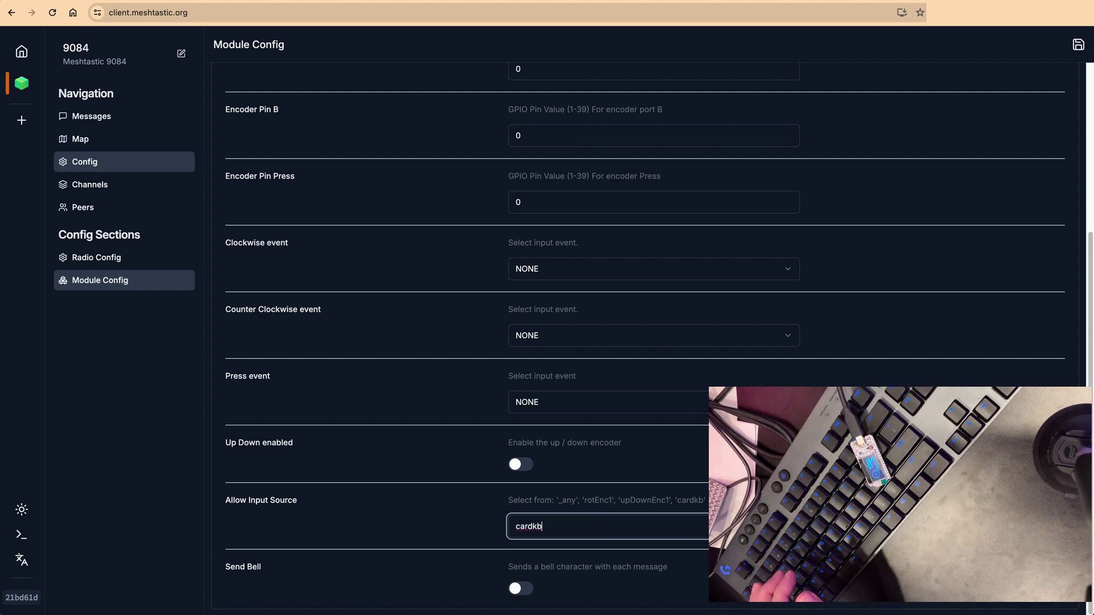
{"action": "scroll", "coordinate": [644, 342], "scroll_direction": "up", "scroll_amount": 5}
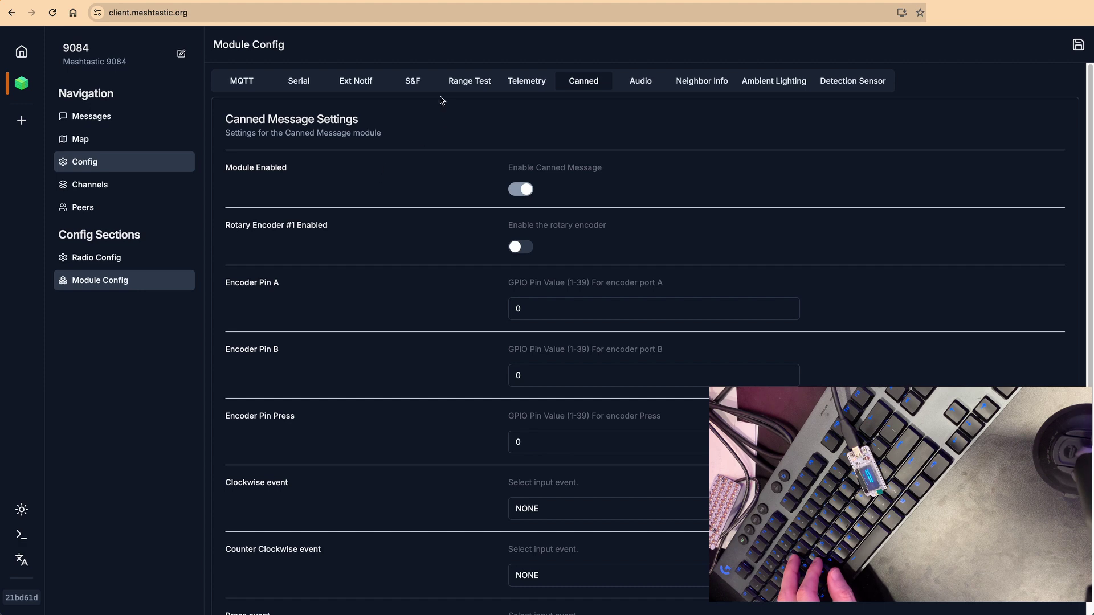
Select the Primary channel's existing pre-shared key, then move to the Cryptii converter
{"action": "left_click", "coordinate": [113, 189]}
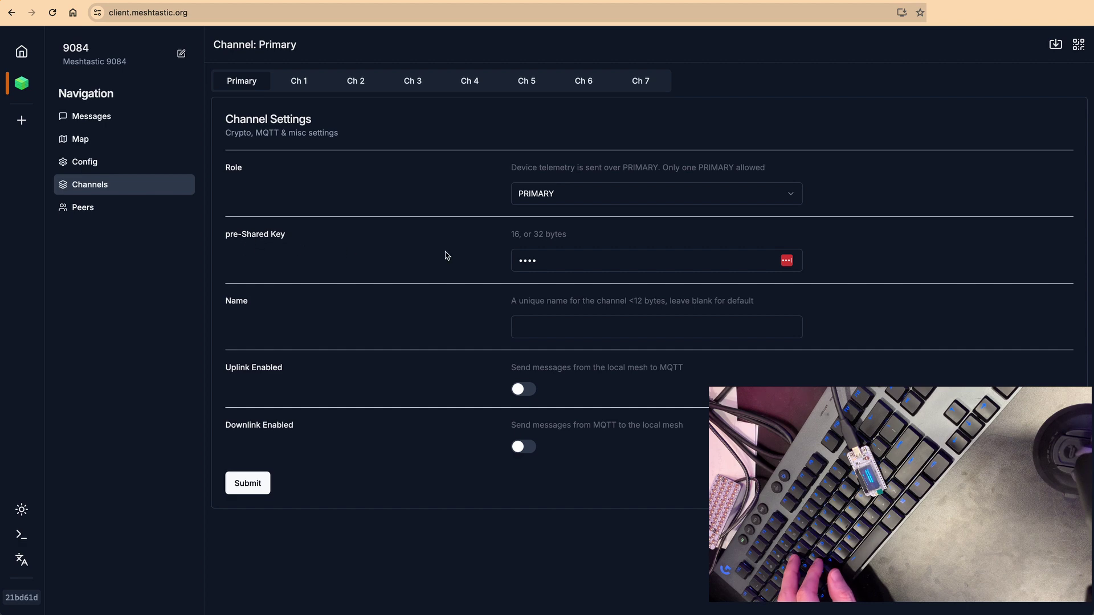
{"action": "double_click", "coordinate": [549, 265]}
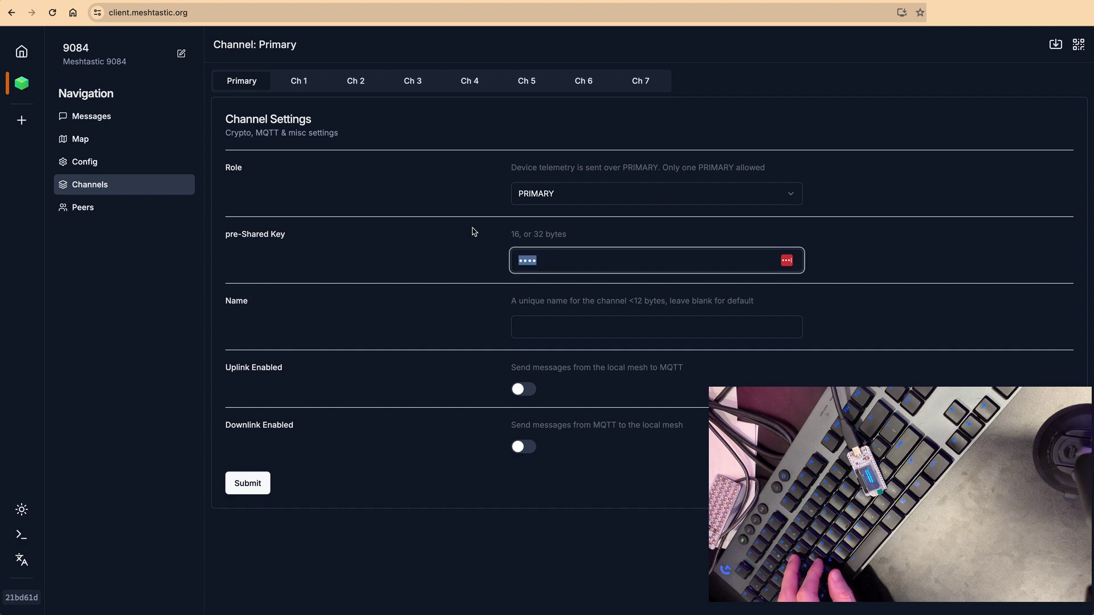
{"action": "left_click", "coordinate": [120, 3]}
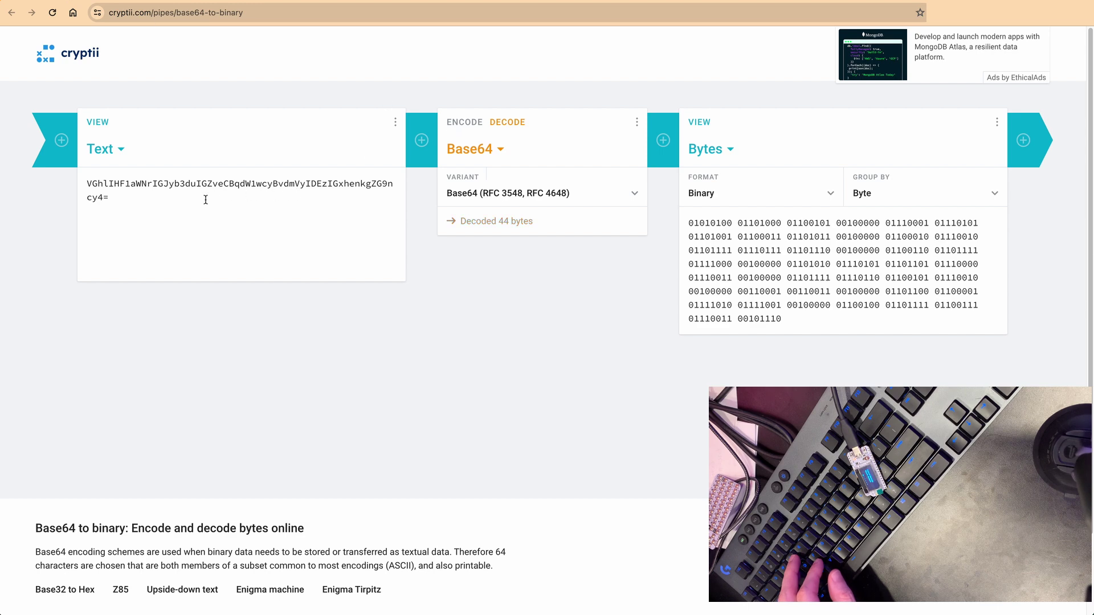
Replace Cryptii's Base64 input with AQ== and confirm it decodes to the single byte 00000001
{"action": "key", "text": "ctrl+a"}
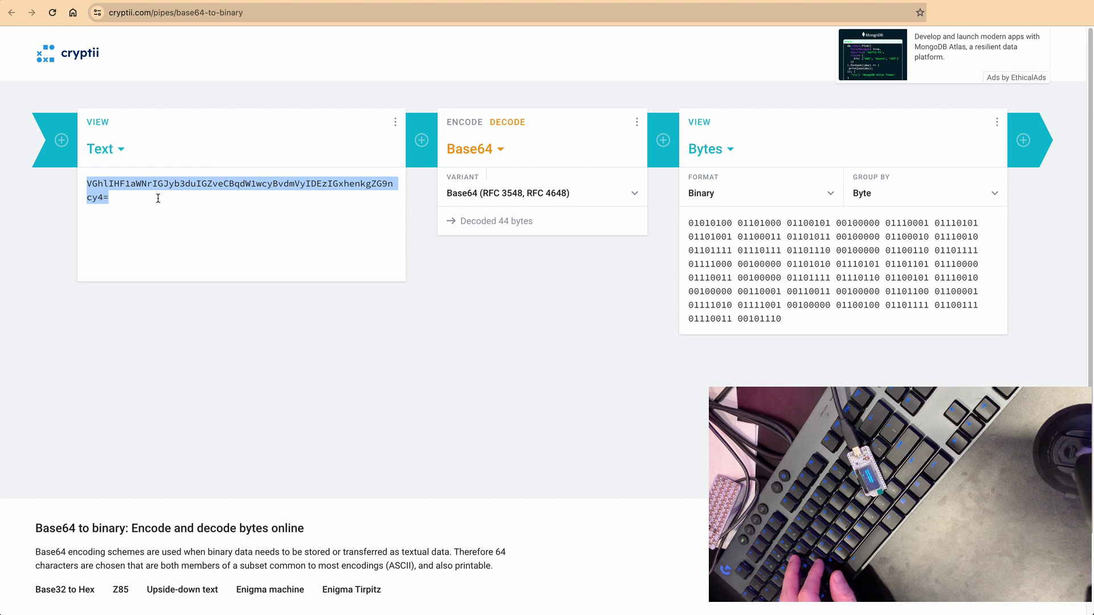
{"action": "type", "text": "AQ"}
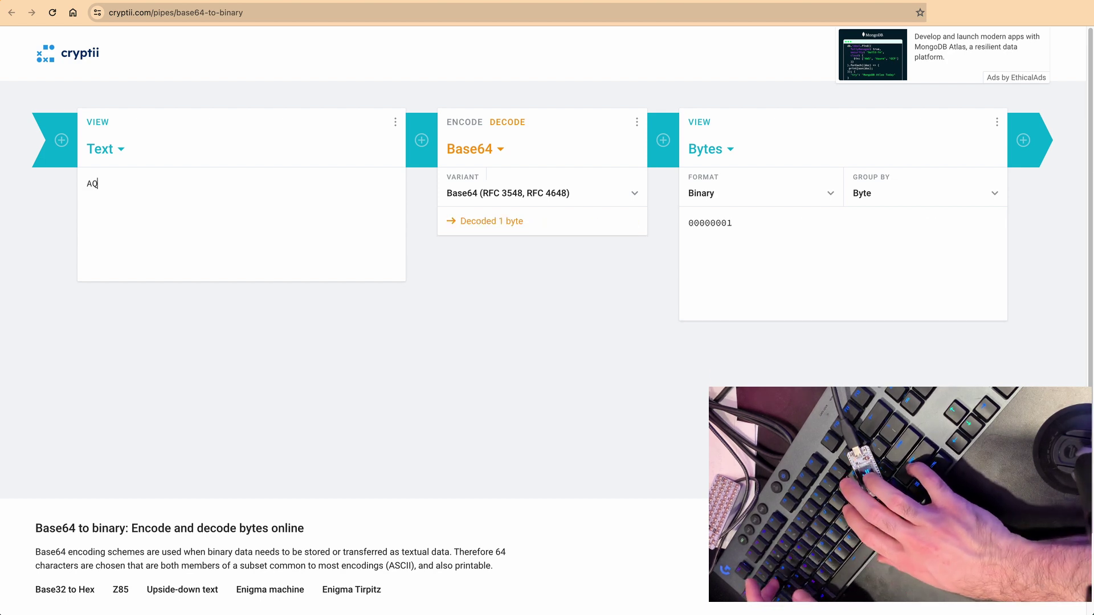
{"action": "type", "text": "=="}
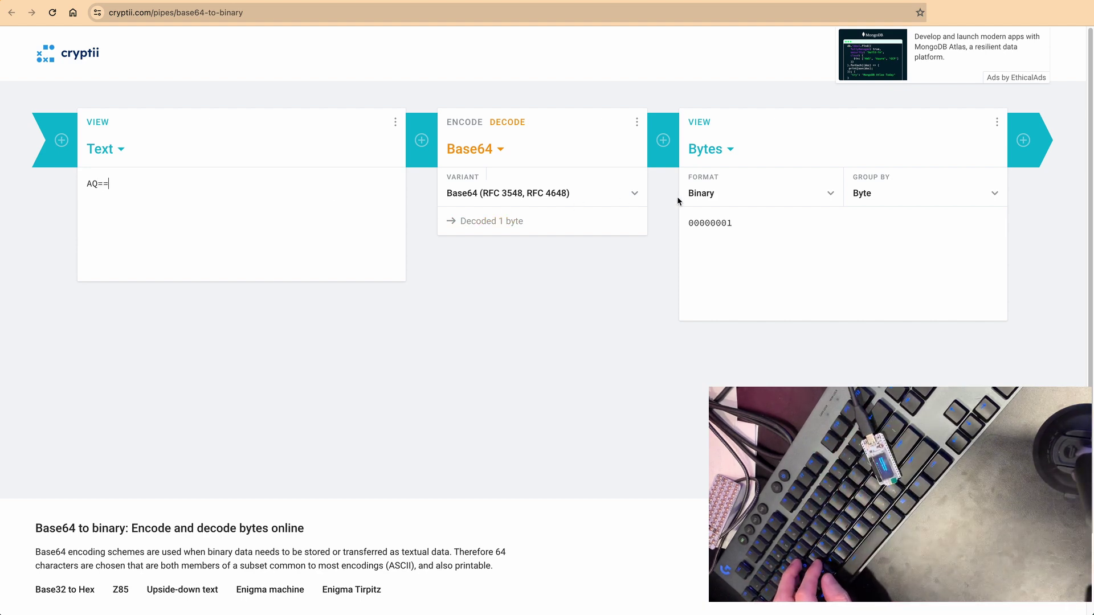
{"action": "left_click_drag", "start_coordinate": [728, 221], "coordinate": [741, 226]}
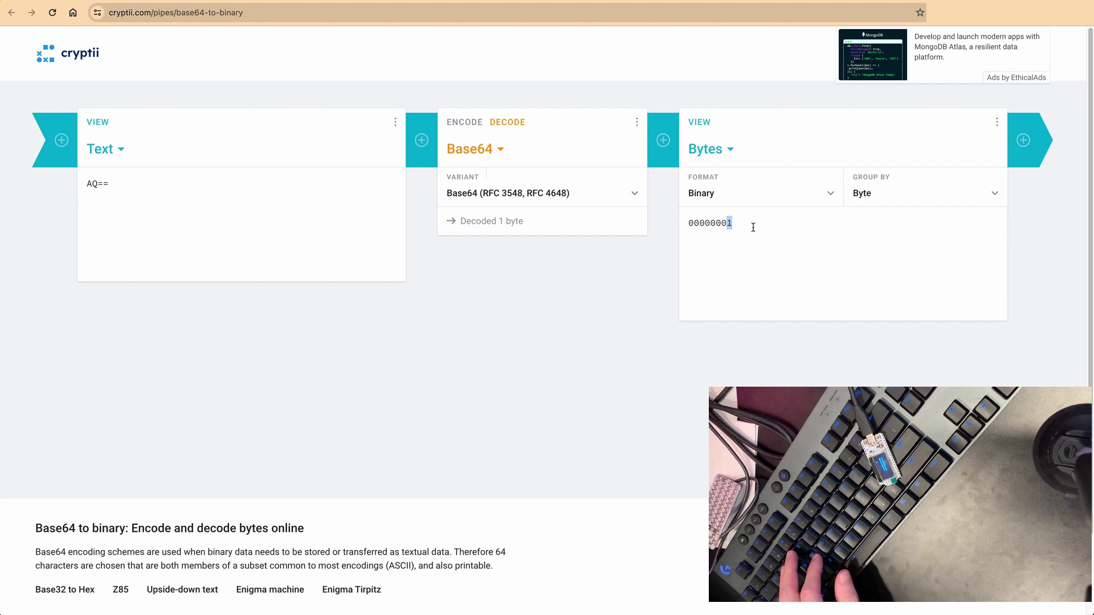
{"action": "left_click", "coordinate": [763, 224]}
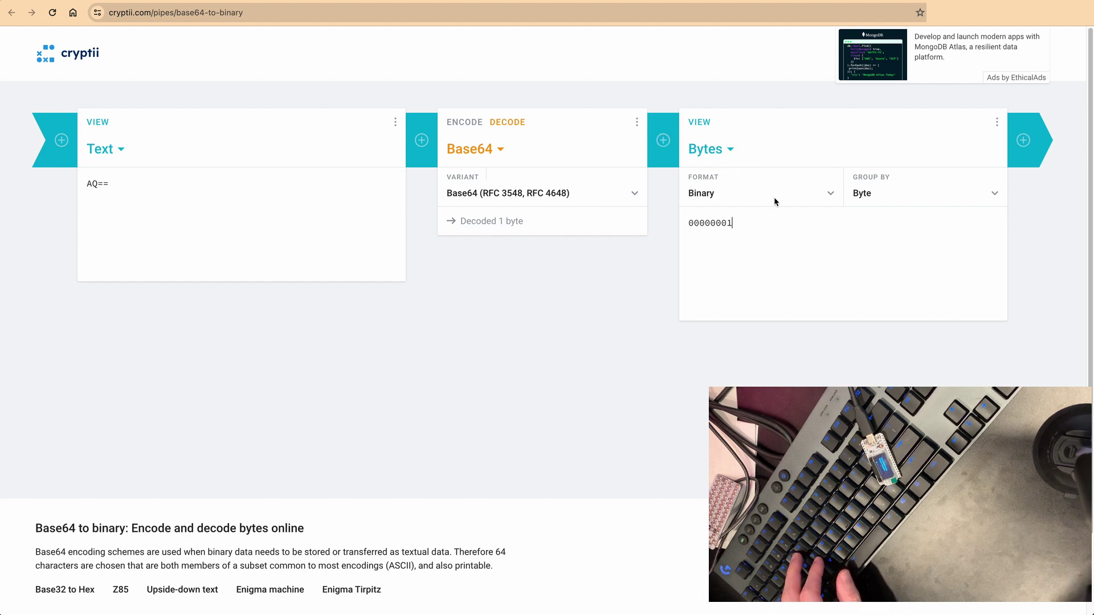
Switch Cryptii's Base64 card to encoding, show the byte as hexadecimal 01, then return to Meshtastic
{"action": "left_click", "coordinate": [881, 195]}
{"action": "left_click", "coordinate": [883, 194]}
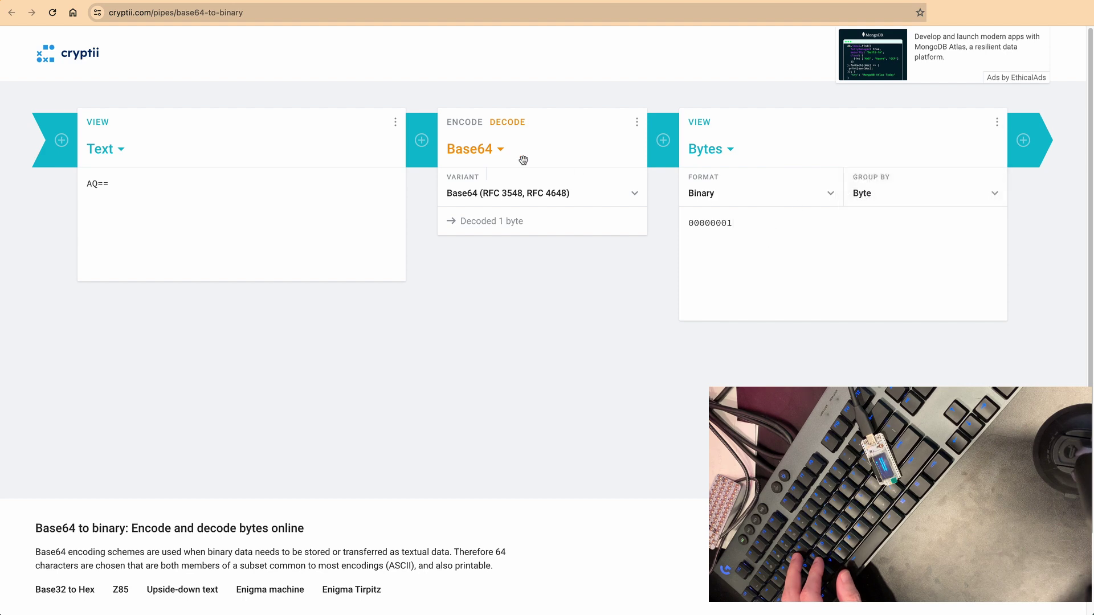
{"action": "left_click", "coordinate": [475, 124]}
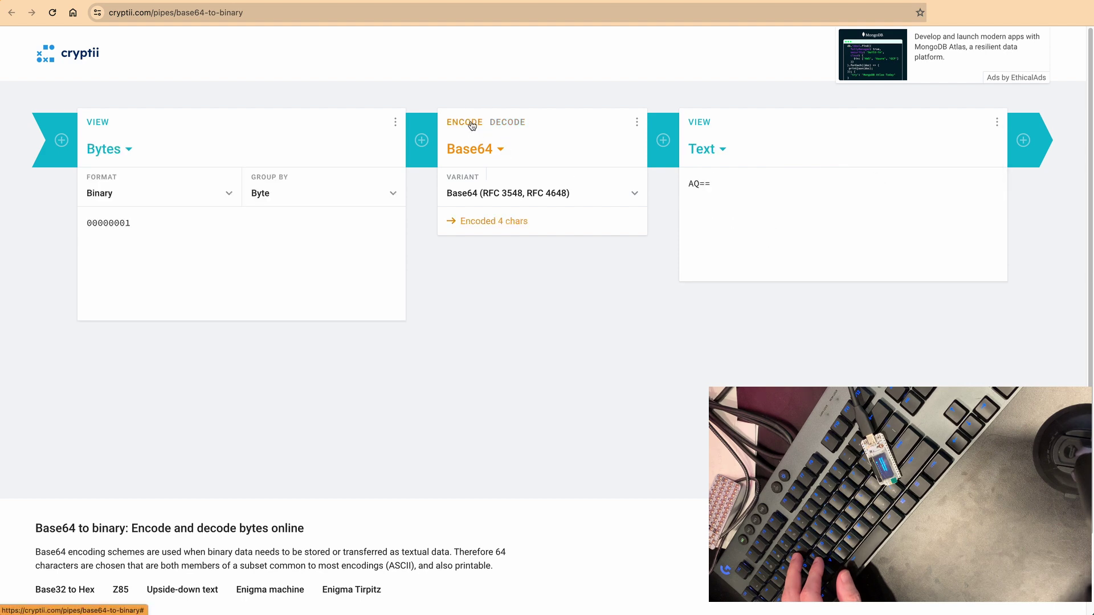
{"action": "left_click", "coordinate": [223, 195]}
{"action": "left_click", "coordinate": [222, 180]}
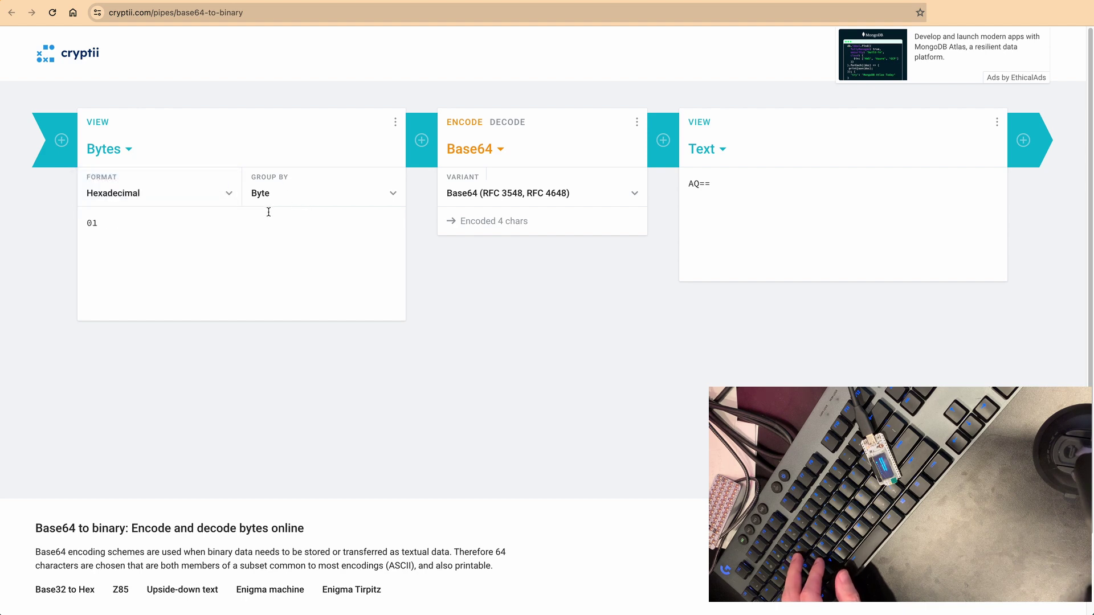
{"action": "left_click", "coordinate": [134, 217]}
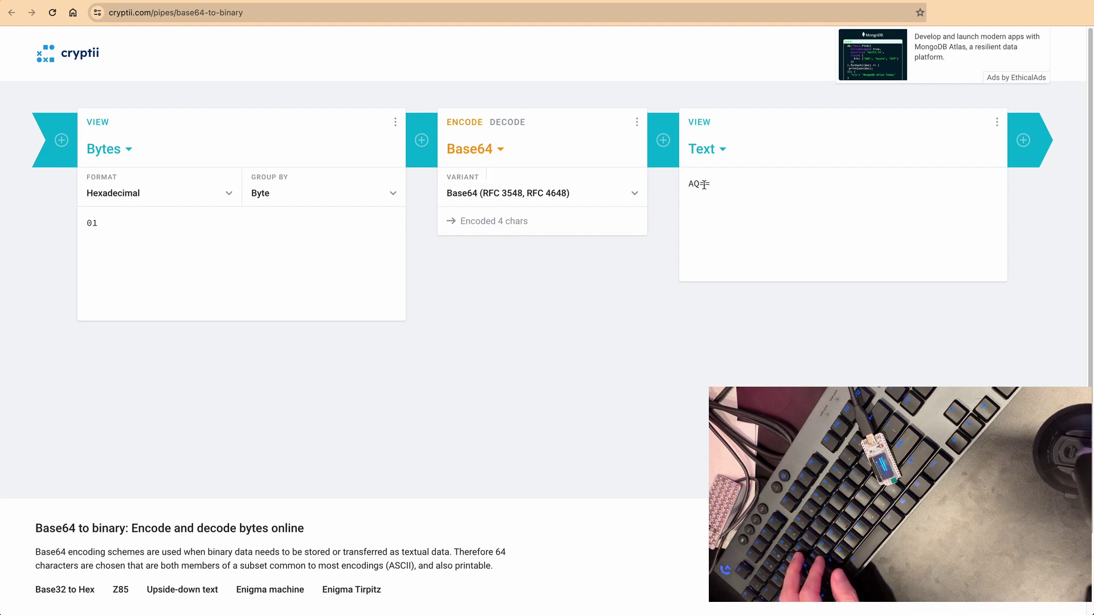
{"action": "left_click", "coordinate": [112, 5]}
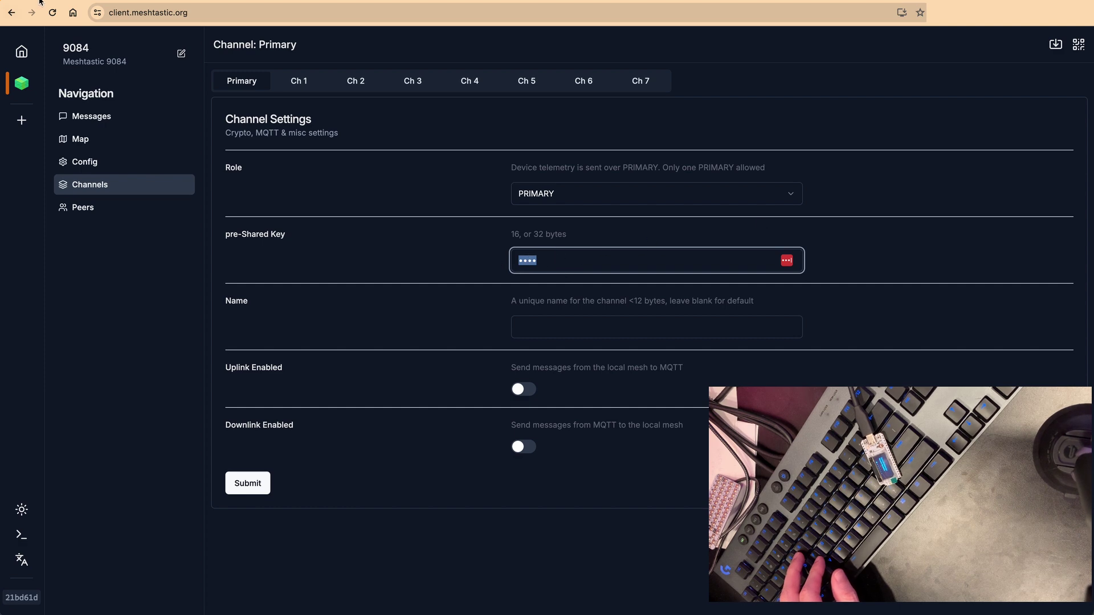
In Cryptii's Base64 page, type the remaining 15 hex bytes after 01 to form a 16-byte key
{"action": "key", "text": "ctrl+Tab"}
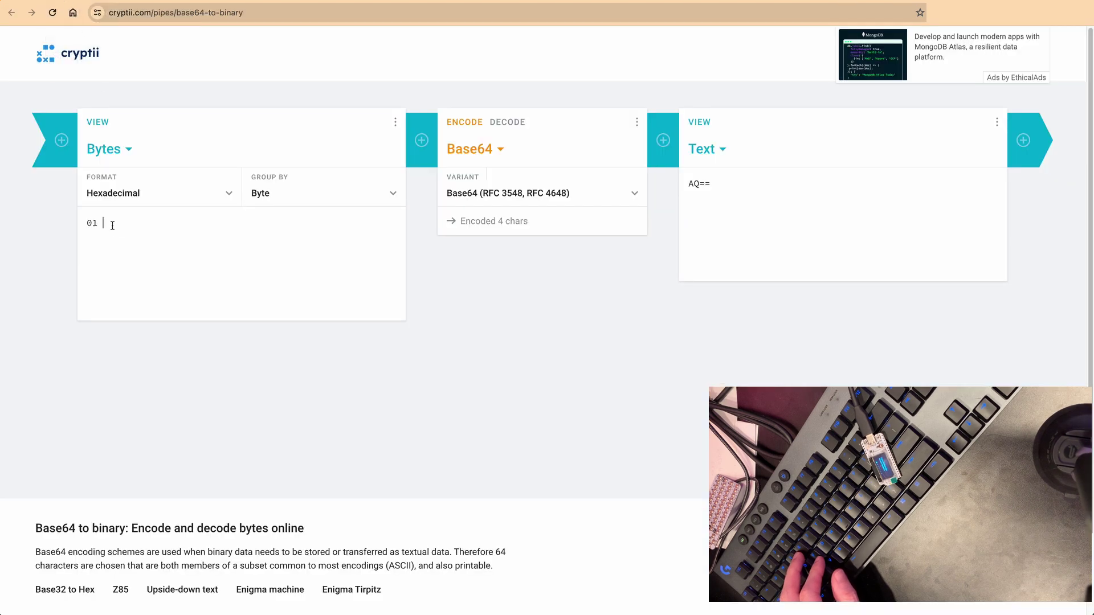
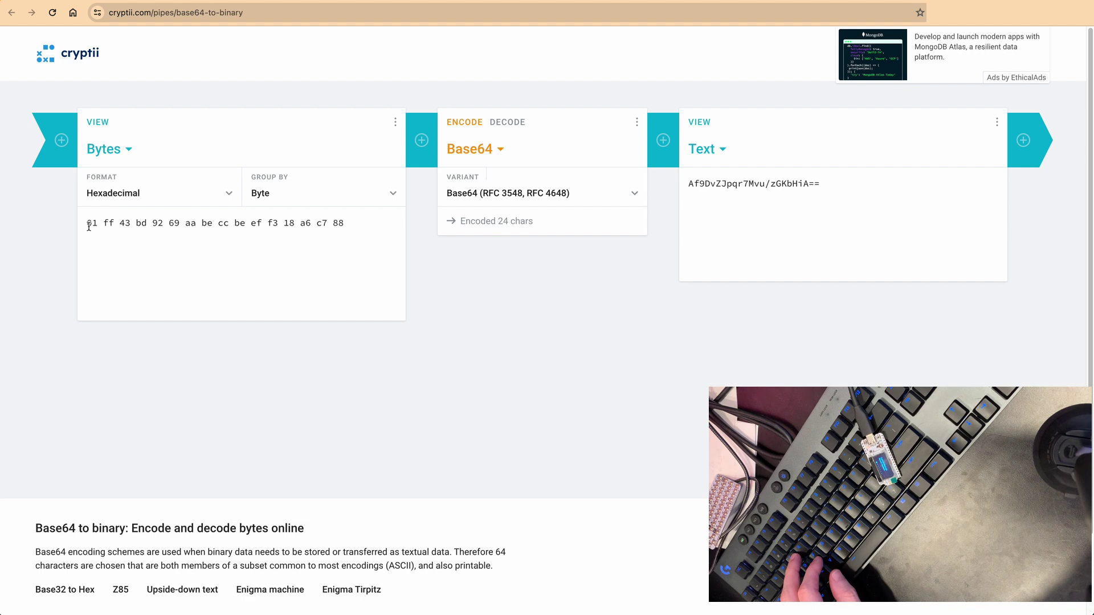
{"action": "left_click_drag", "start_coordinate": [87, 226], "coordinate": [9, 202]}
{"action": "left_click", "coordinate": [364, 222]}
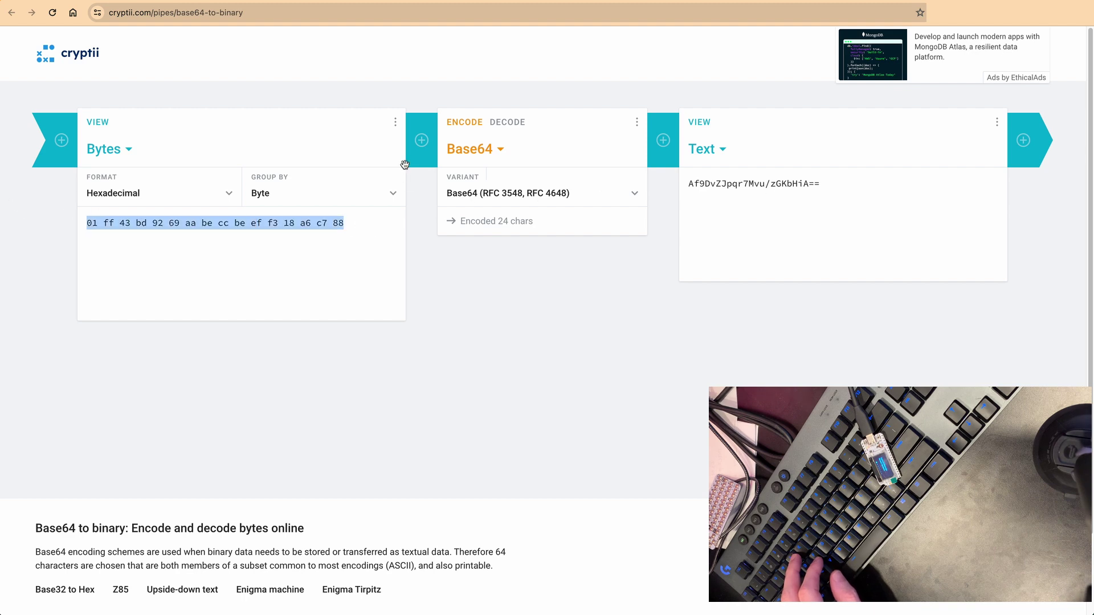
Copy the 24-character Base64 key output from Cryptii
{"action": "triple_click", "coordinate": [751, 184]}
{"action": "right_click", "coordinate": [753, 188]}
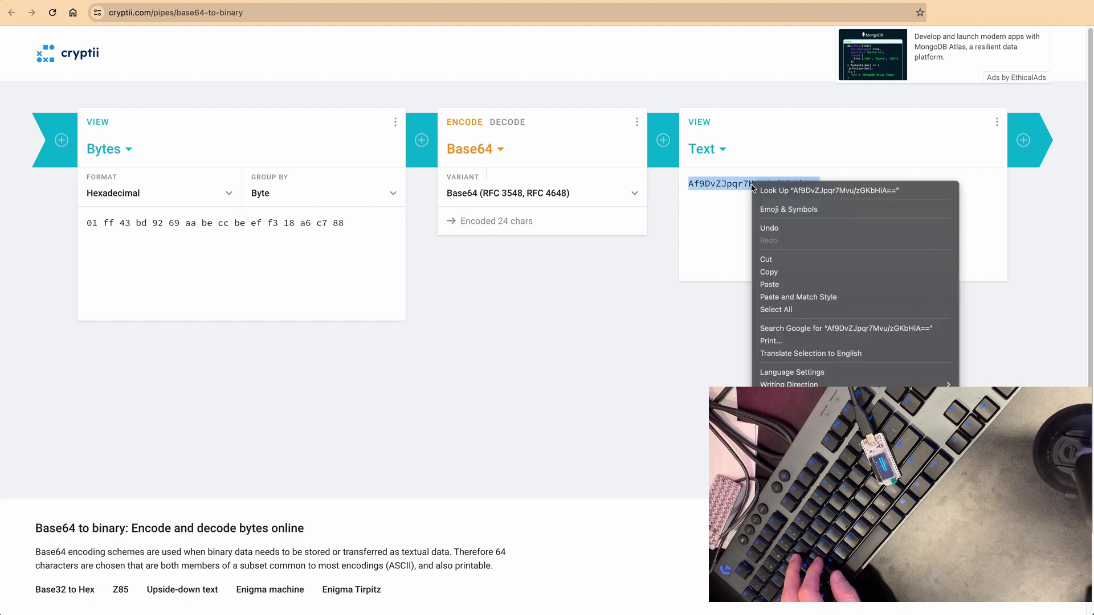
{"action": "left_click", "coordinate": [778, 271]}
Paste the Base64 key over the Primary channel's pre-shared key and submit the channel
{"action": "left_click", "coordinate": [127, 3]}
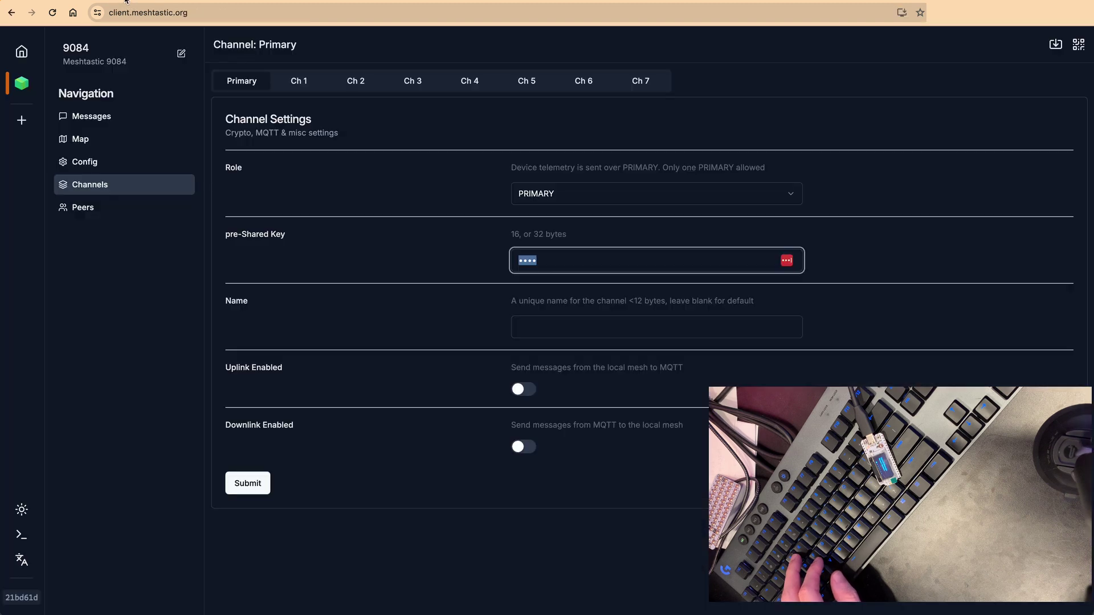
{"action": "triple_click", "coordinate": [534, 263]}
{"action": "right_click", "coordinate": [534, 263]}
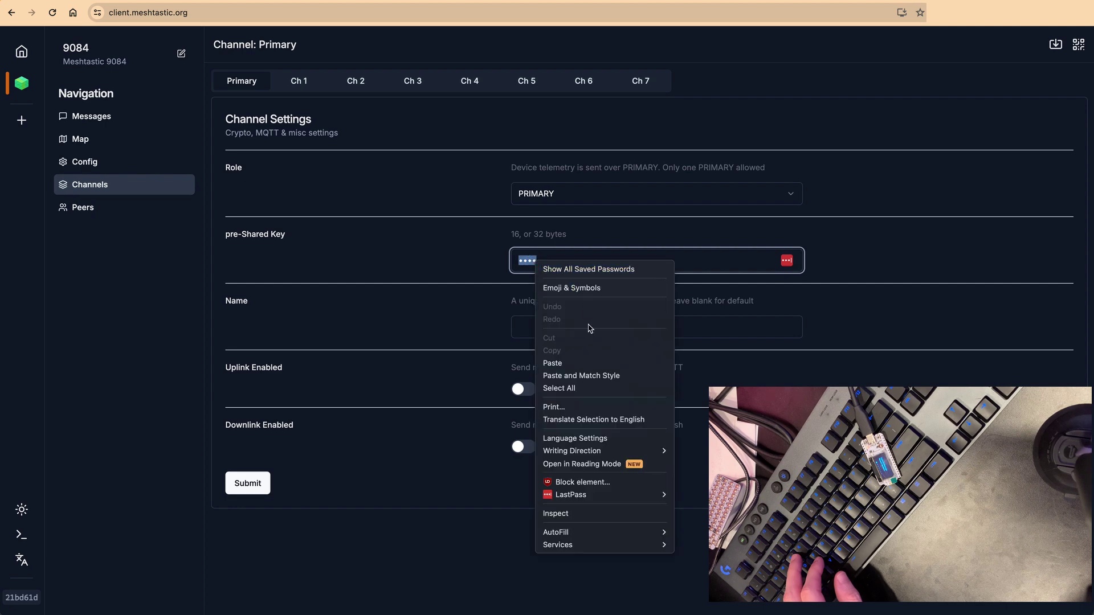
{"action": "left_click", "coordinate": [587, 361]}
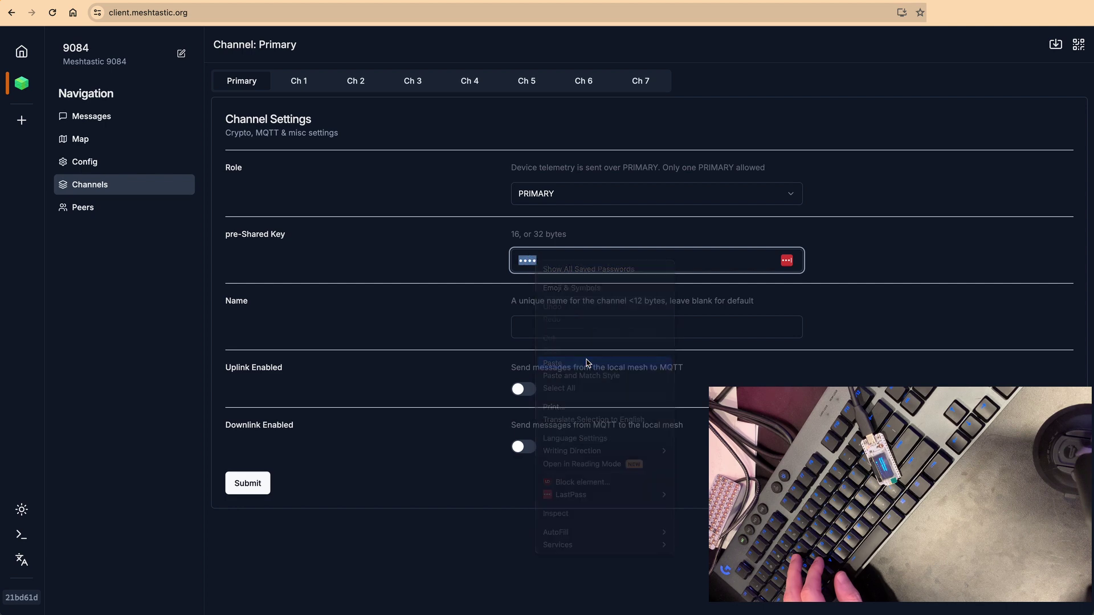
{"action": "left_click", "coordinate": [252, 491]}
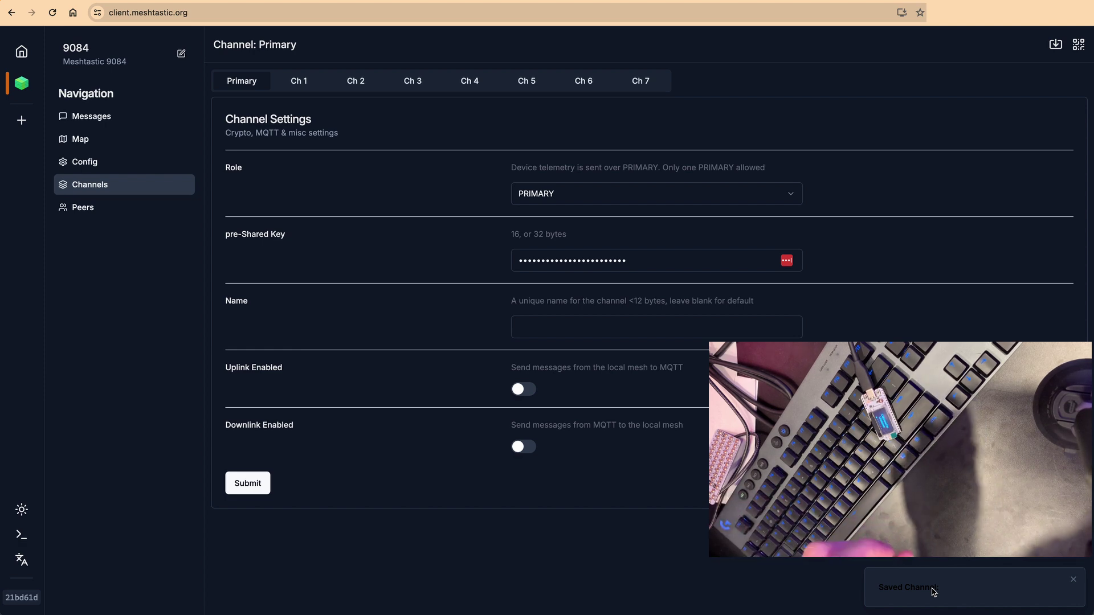
Show the Primary channel's empty message view and decline LastPass's save-password prompt
{"action": "left_click", "coordinate": [154, 122]}
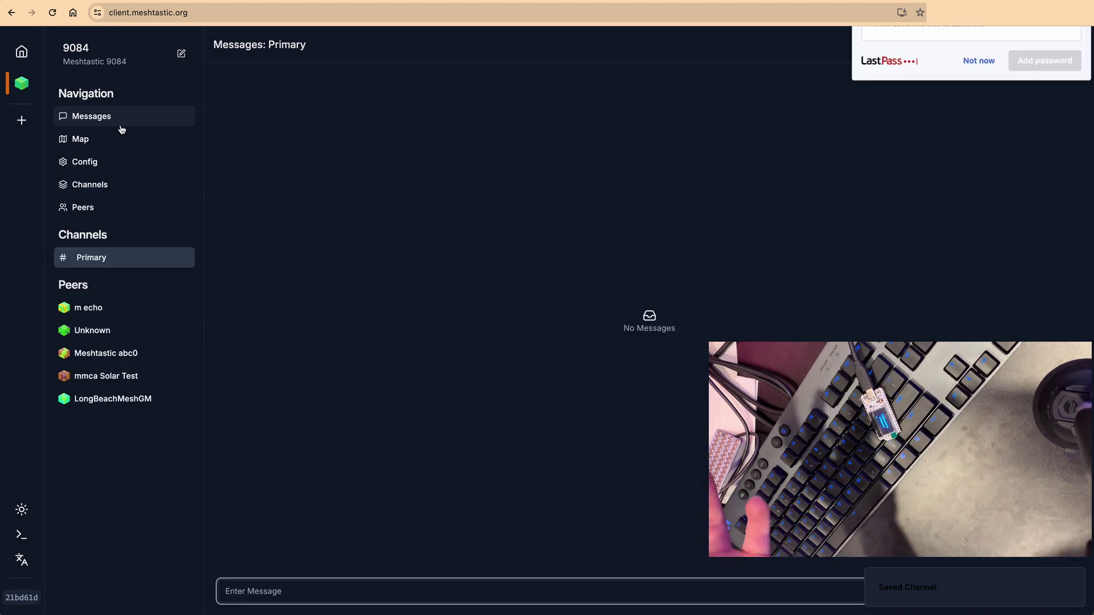
{"action": "left_click", "coordinate": [909, 333]}
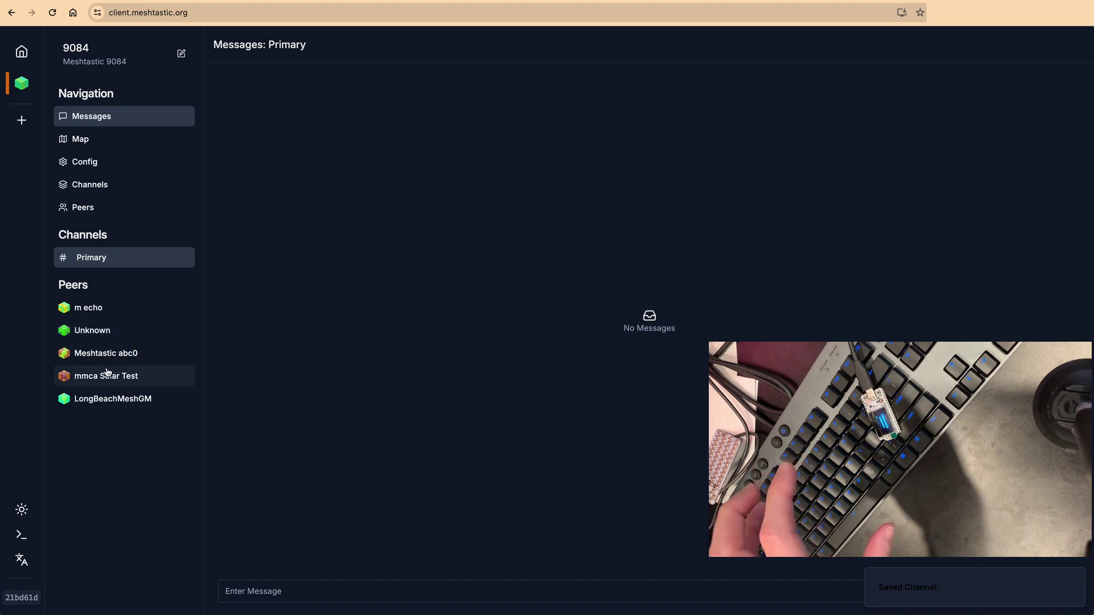
Review the LoRa config: Long Fast preset, bandwidth through coding rate, transmit enabled at 30 dBm
{"action": "left_click", "coordinate": [98, 163]}
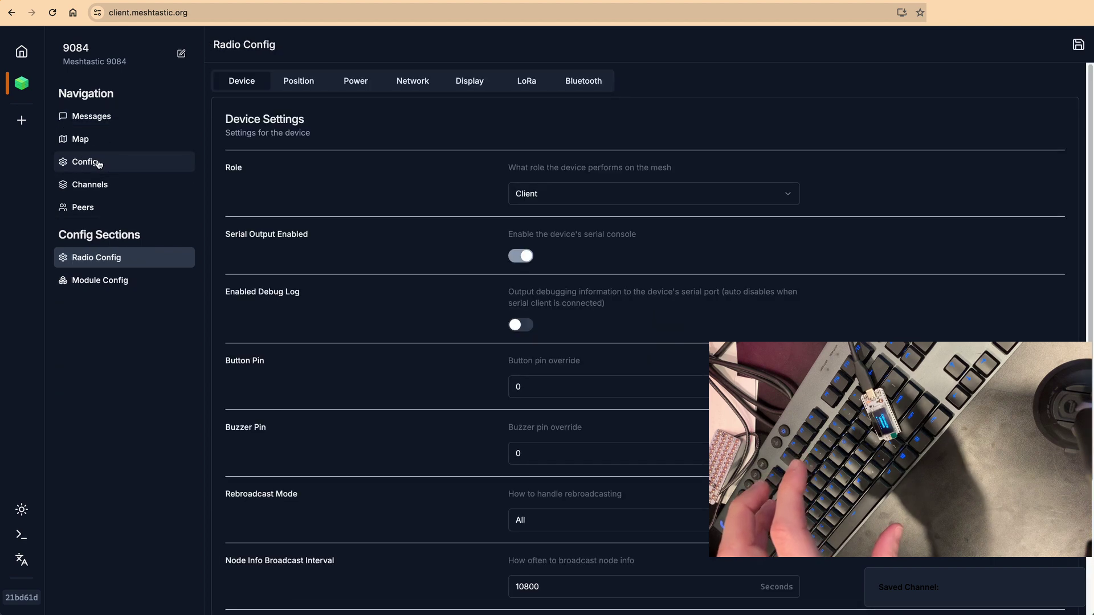
{"action": "left_click", "coordinate": [525, 82]}
{"action": "scroll", "coordinate": [570, 276], "scroll_direction": "down", "scroll_amount": 10}
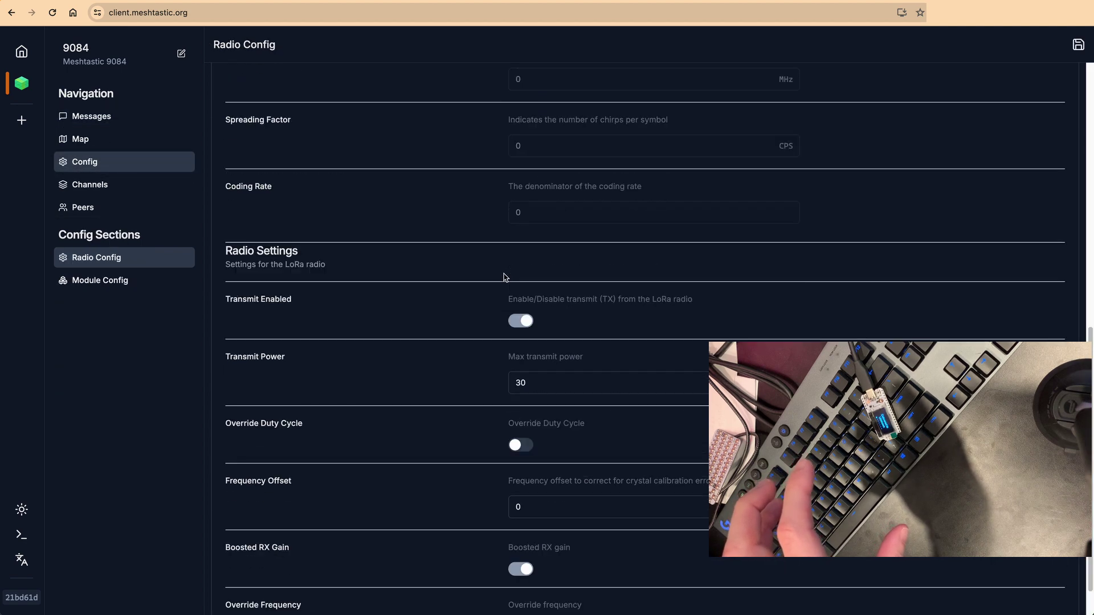
{"action": "scroll", "coordinate": [507, 276], "scroll_direction": "down", "scroll_amount": 1}
{"action": "scroll", "coordinate": [520, 249], "scroll_direction": "up", "scroll_amount": 5}
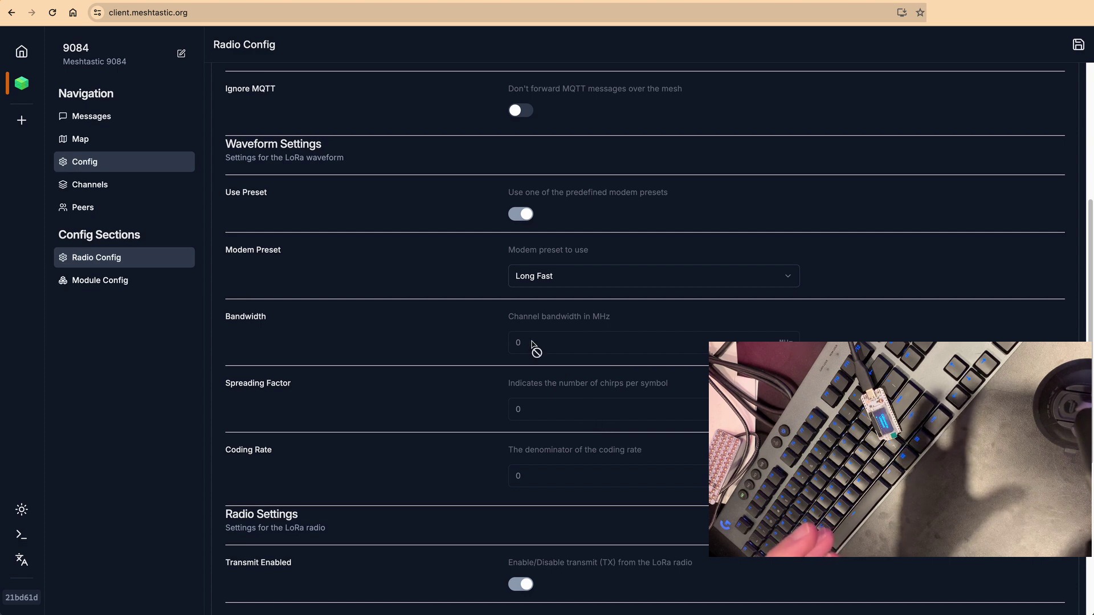
{"action": "scroll", "coordinate": [467, 200], "scroll_direction": "up", "scroll_amount": 1}
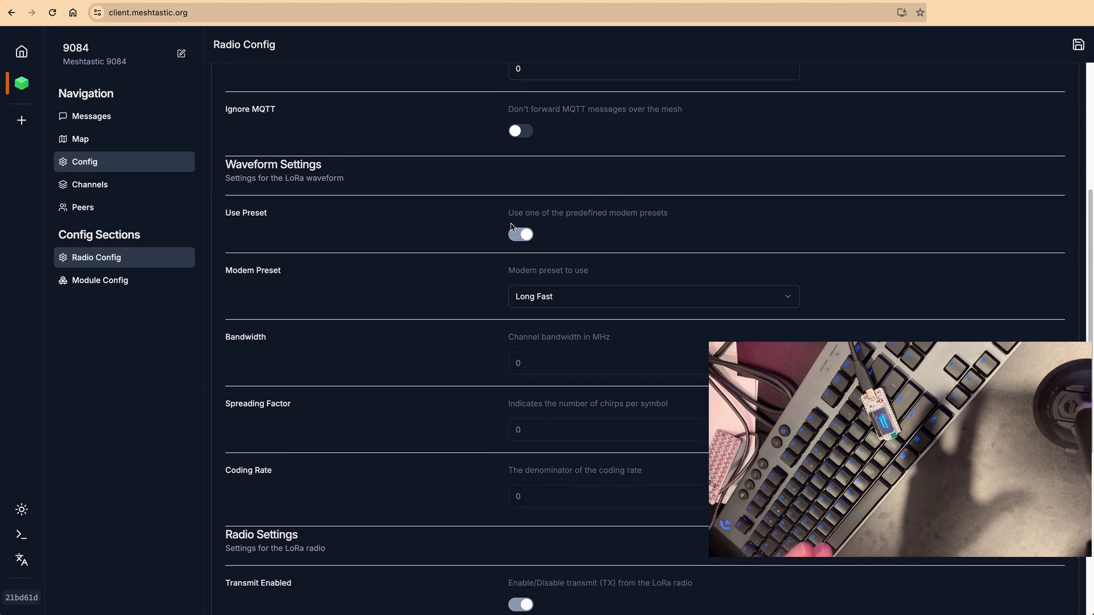
{"action": "scroll", "coordinate": [519, 262], "scroll_direction": "down", "scroll_amount": 2}
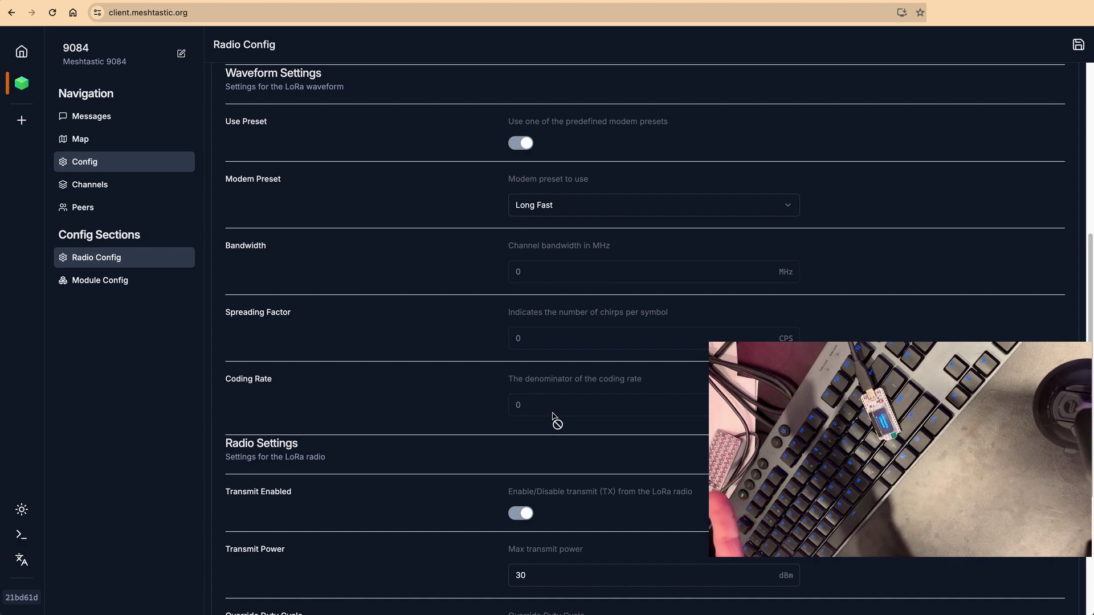
{"action": "triple_click", "coordinate": [541, 269]}
{"action": "left_click", "coordinate": [532, 281]}
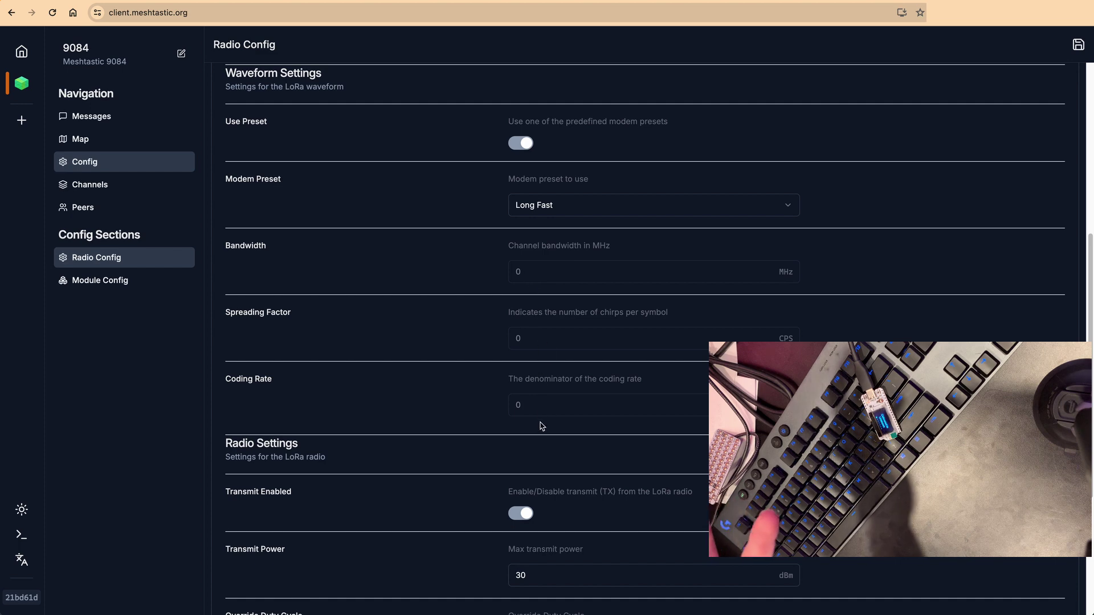
{"action": "left_click_drag", "start_coordinate": [497, 244], "coordinate": [578, 420]}
{"action": "left_click", "coordinate": [574, 421]}
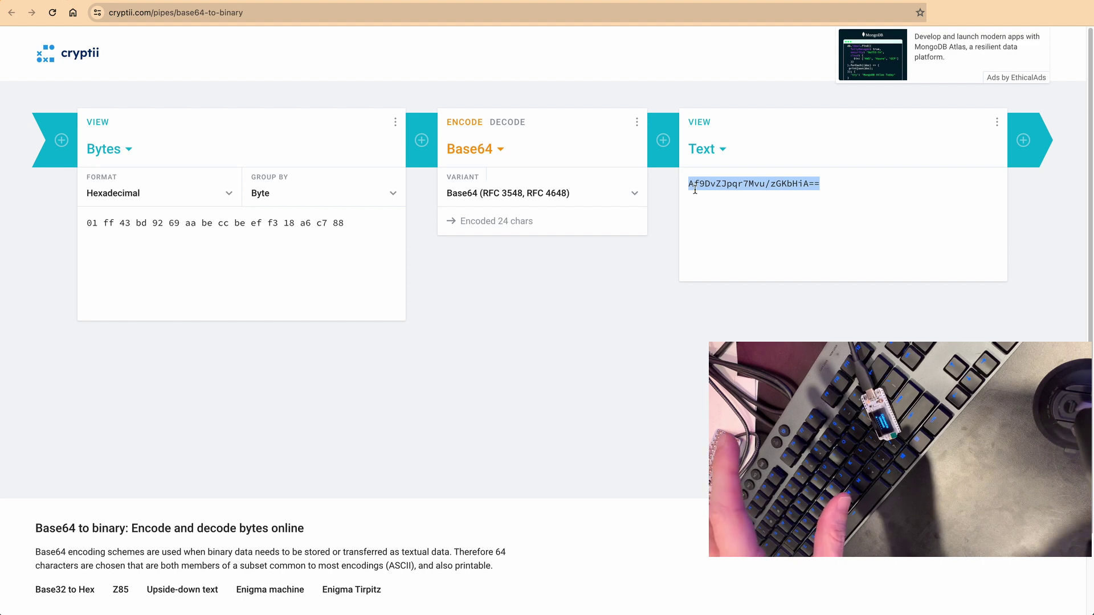
Copy Cryptii's Base64 key again and return to node 9084's radio settings
{"action": "right_click", "coordinate": [723, 185]}
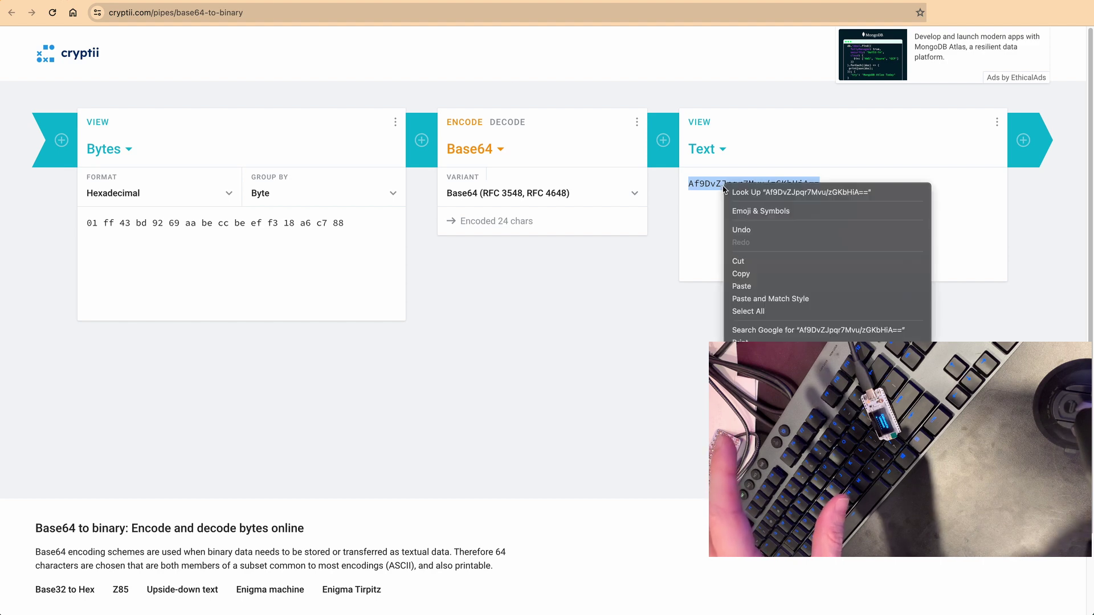
{"action": "left_click", "coordinate": [779, 278]}
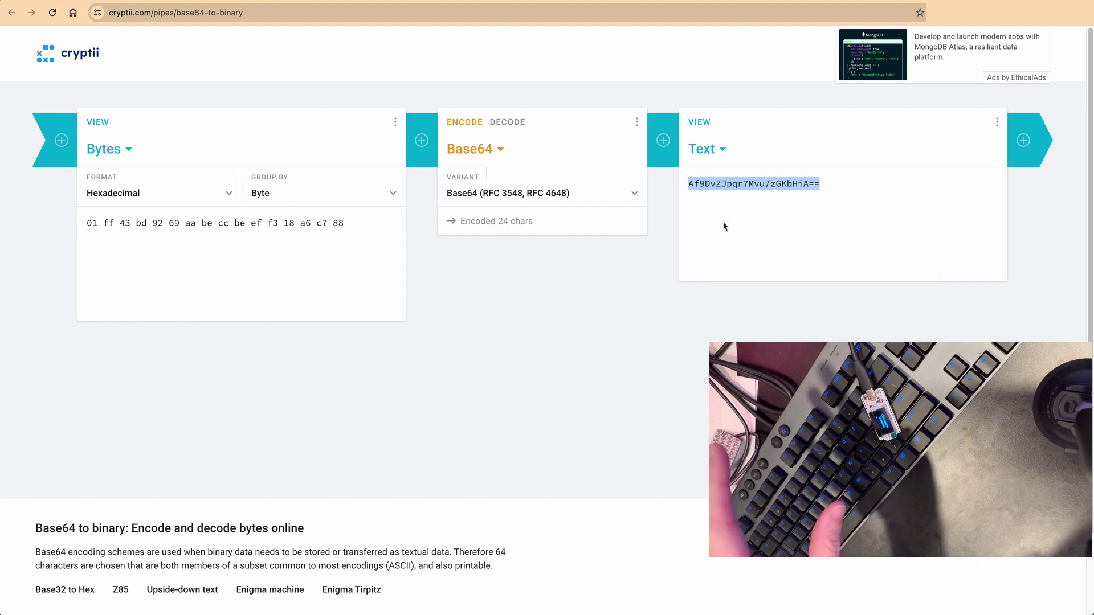
{"action": "left_click", "coordinate": [136, 2]}
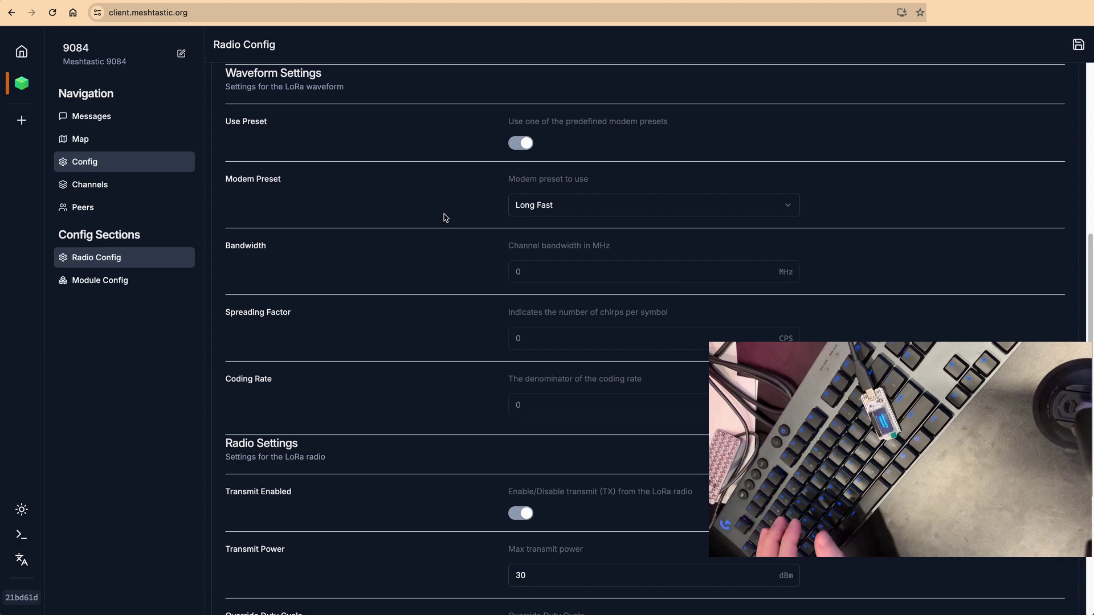
{"action": "scroll", "coordinate": [365, 242], "scroll_direction": "down", "scroll_amount": 3}
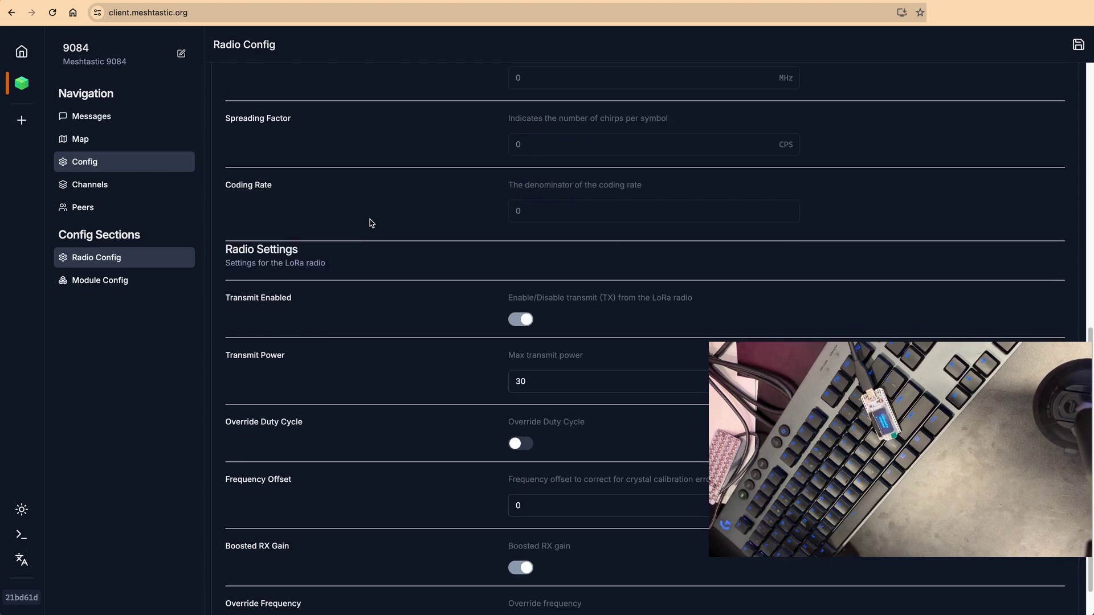